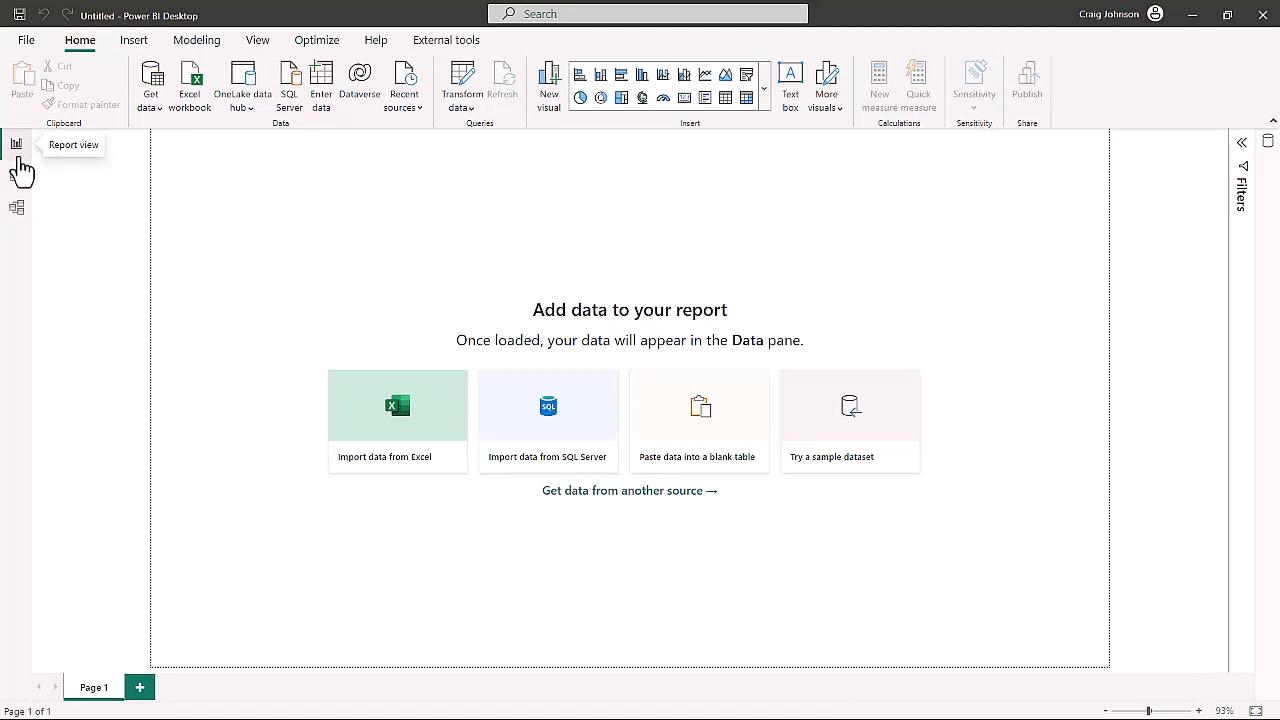
- Connect to the Excel workbook DAXdata in the LearnDaxPowerBIBook folder as a data source
left_click(153, 107)
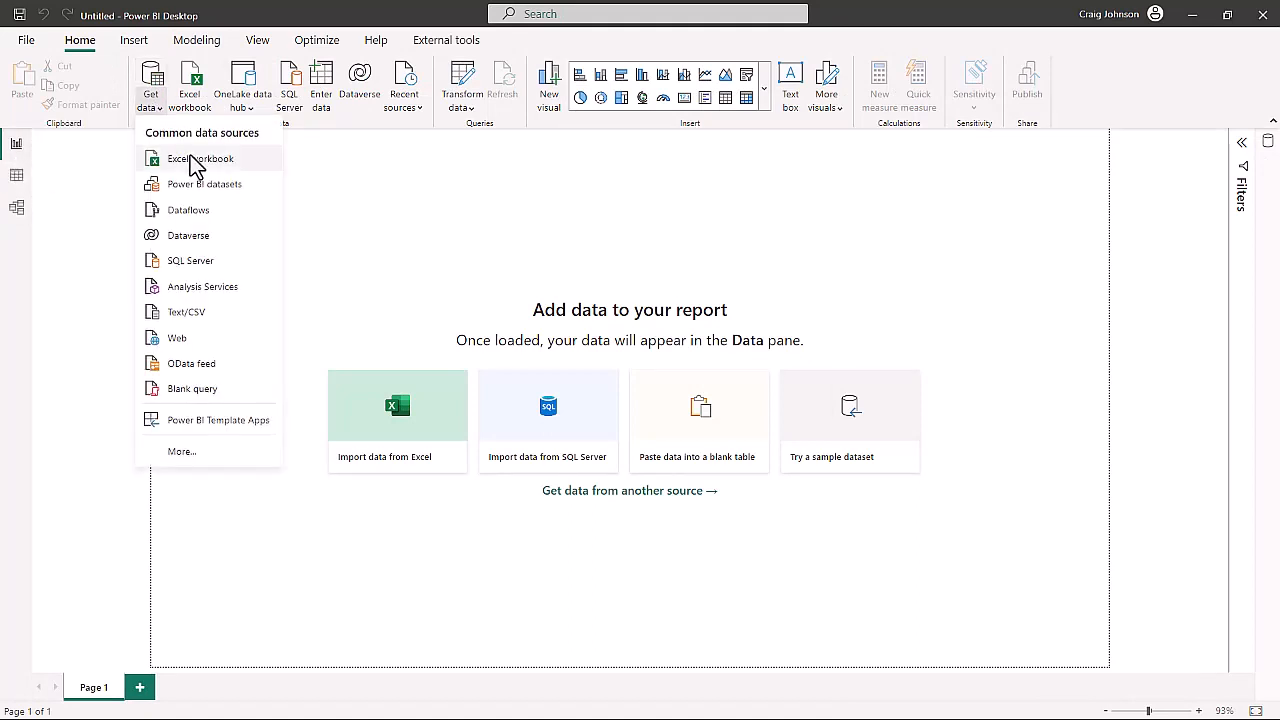
left_click(185, 159)
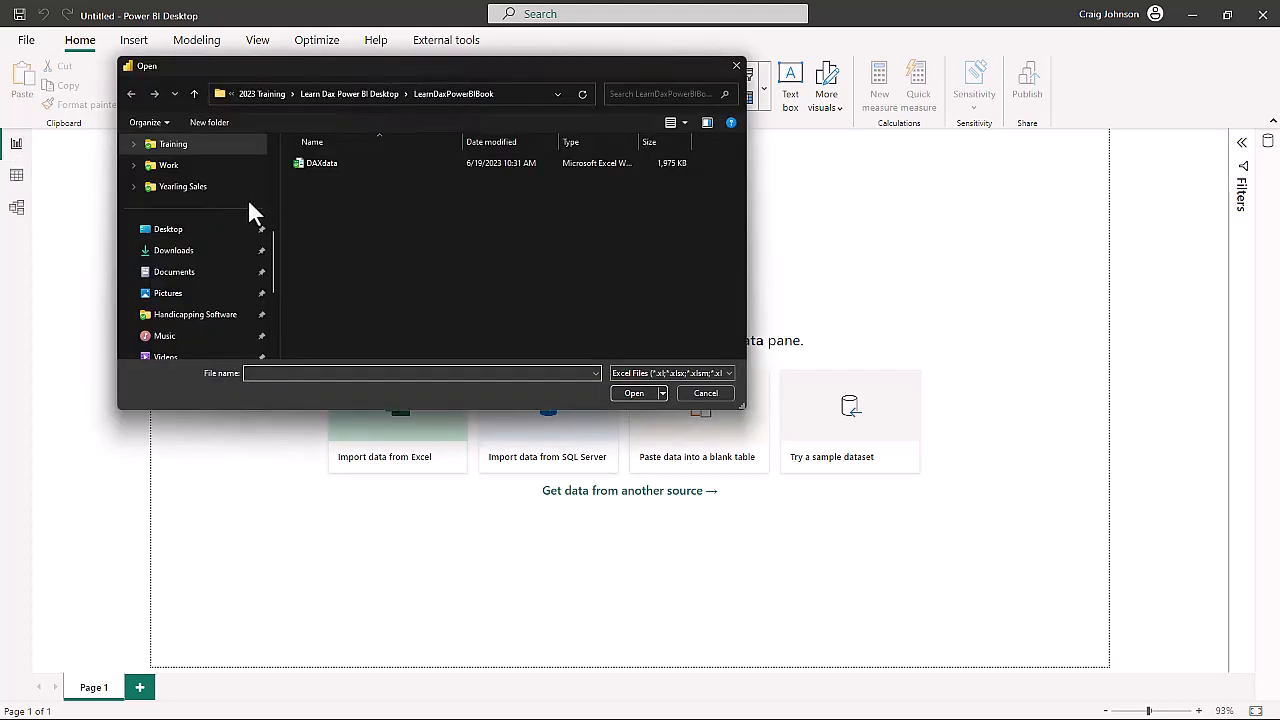
left_click(316, 166)
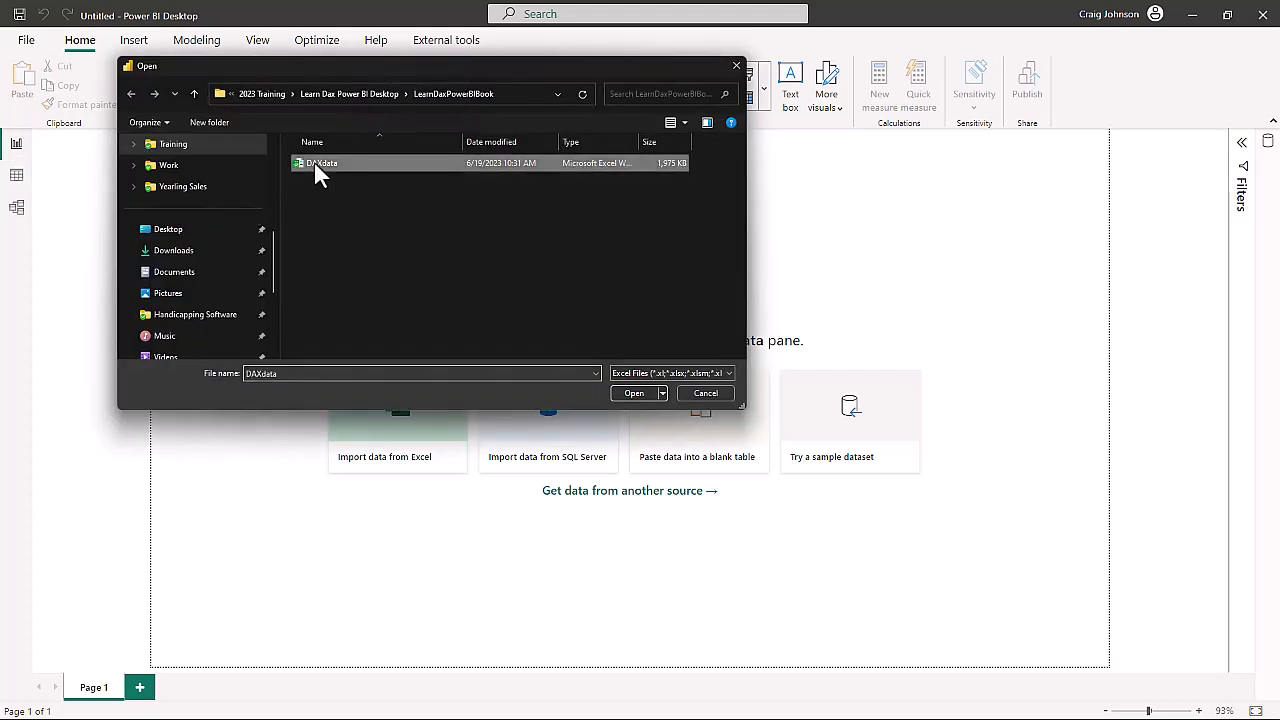
left_click(636, 393)
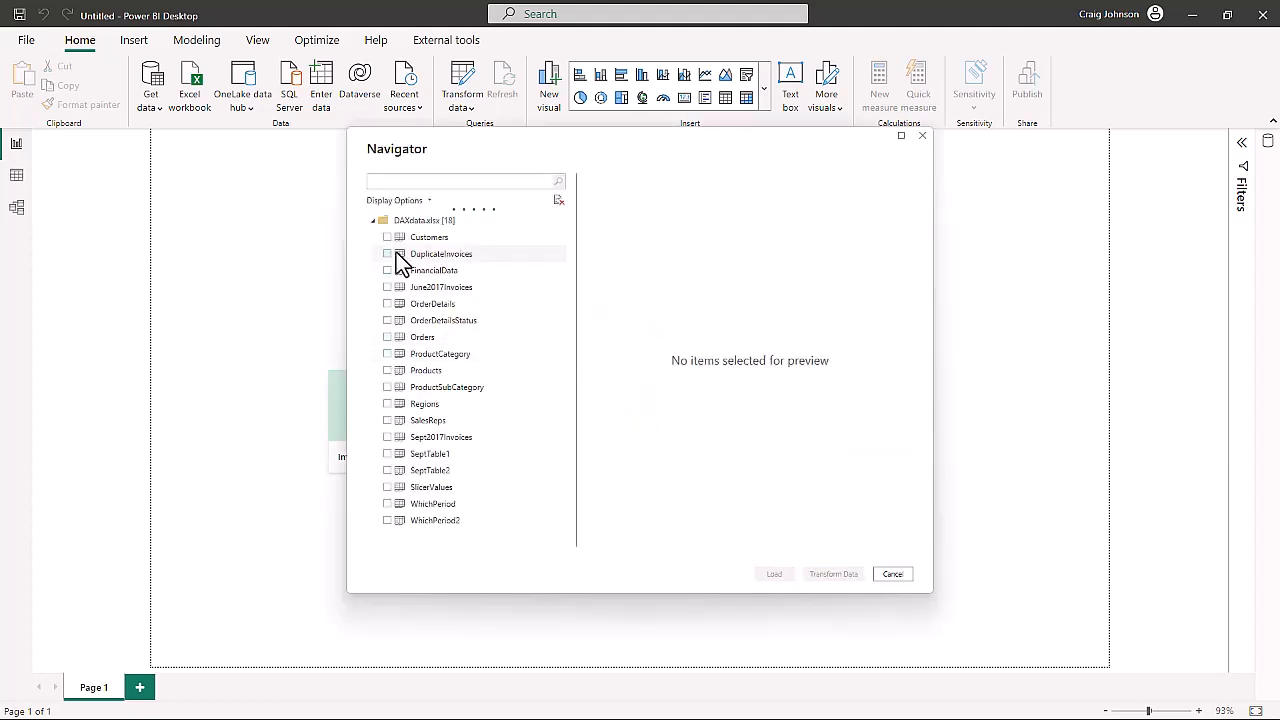
- Select every workbook table from Customers through WhichPeriod2, excluding the suggested tables, and open them in Power Query Editor for transformation
left_click(387, 238)
left_click(387, 254)
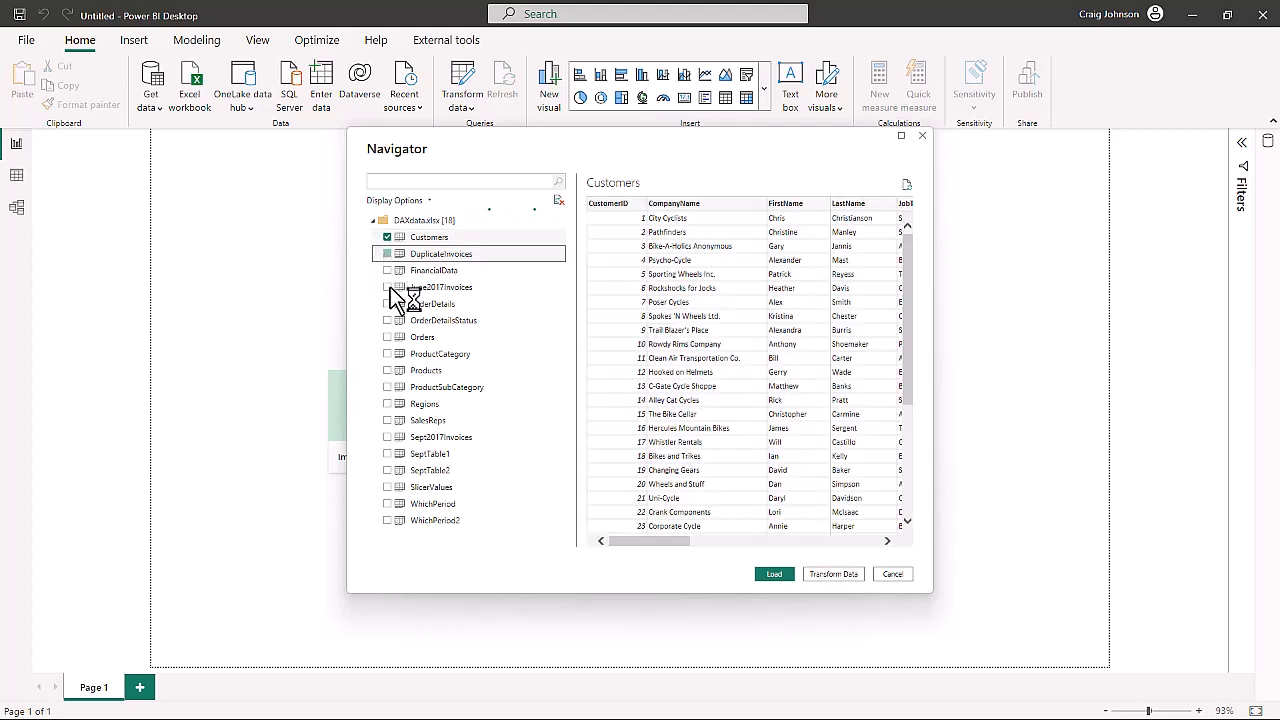
left_click(387, 270)
left_click(387, 287)
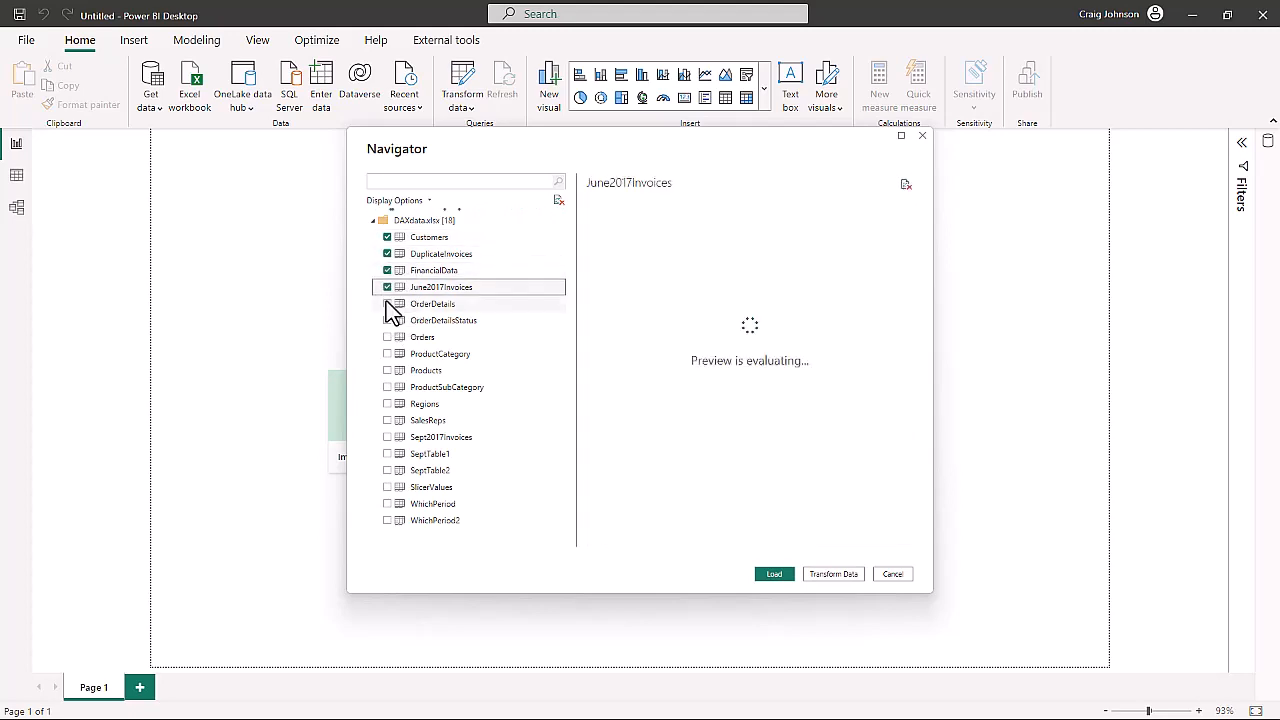
left_click(387, 304)
left_click(387, 320)
left_click(387, 337)
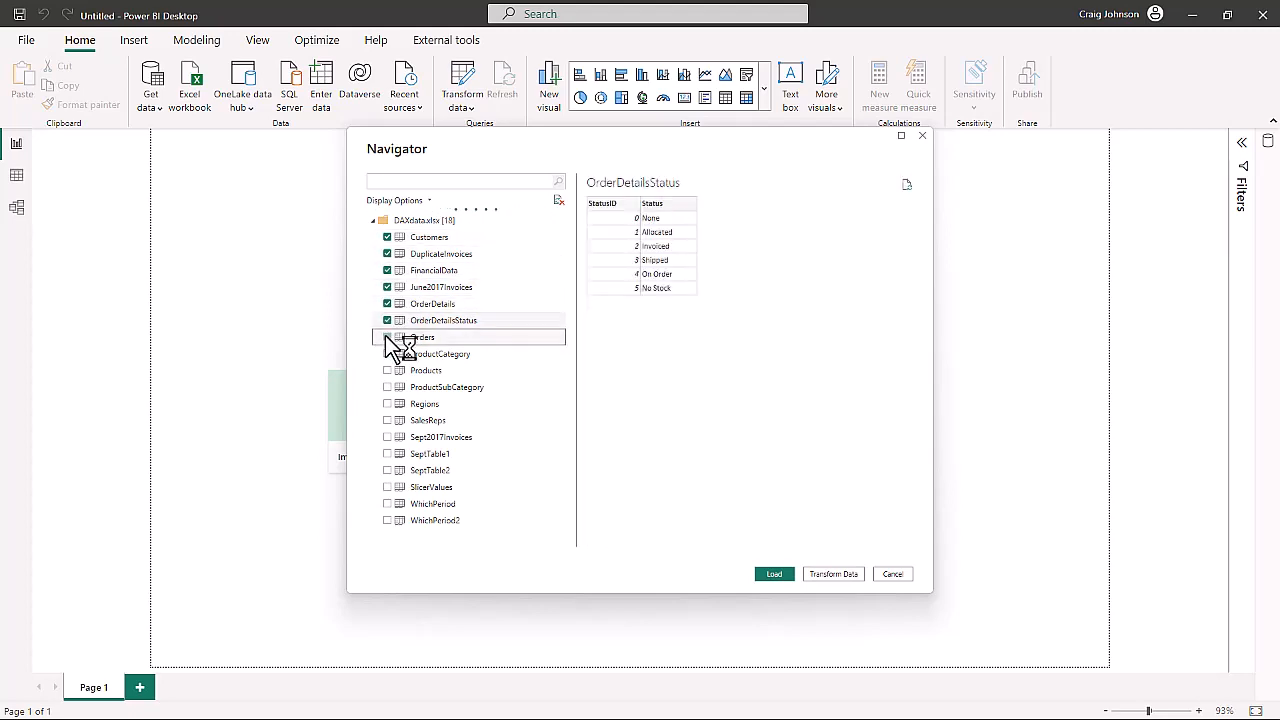
left_click(387, 354)
left_click(387, 370)
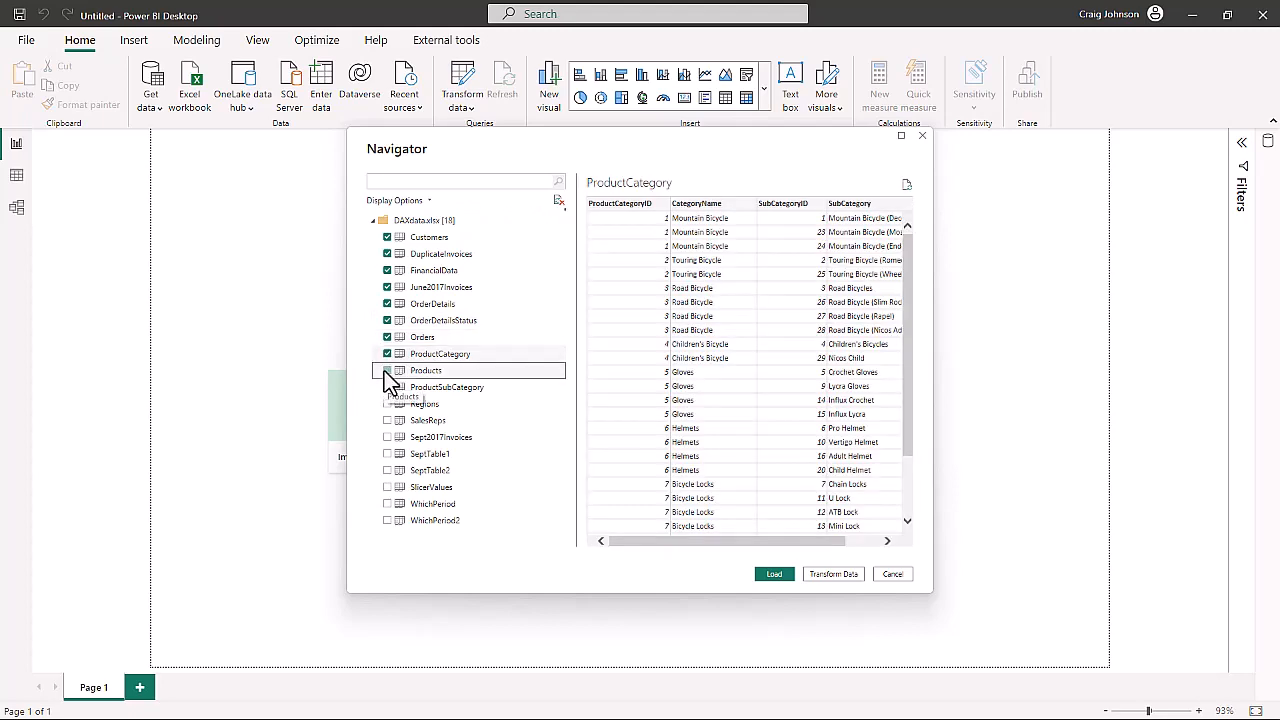
left_click(387, 387)
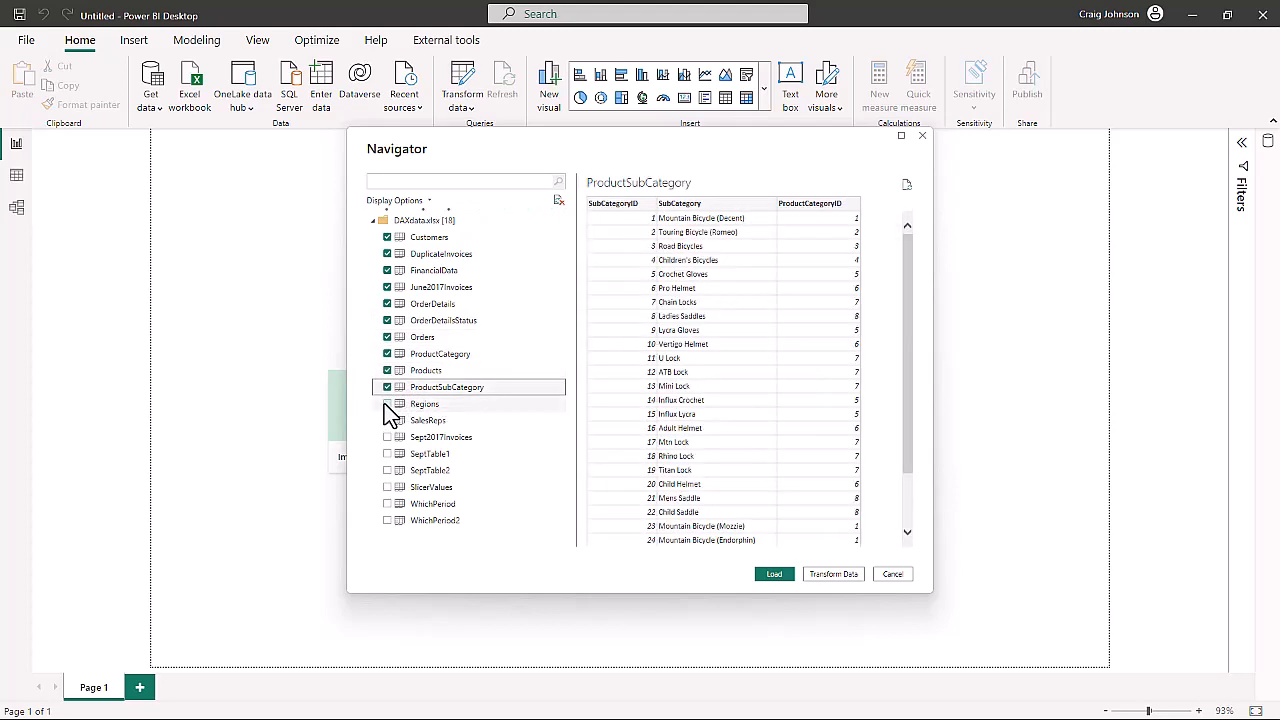
left_click(387, 403)
left_click(387, 420)
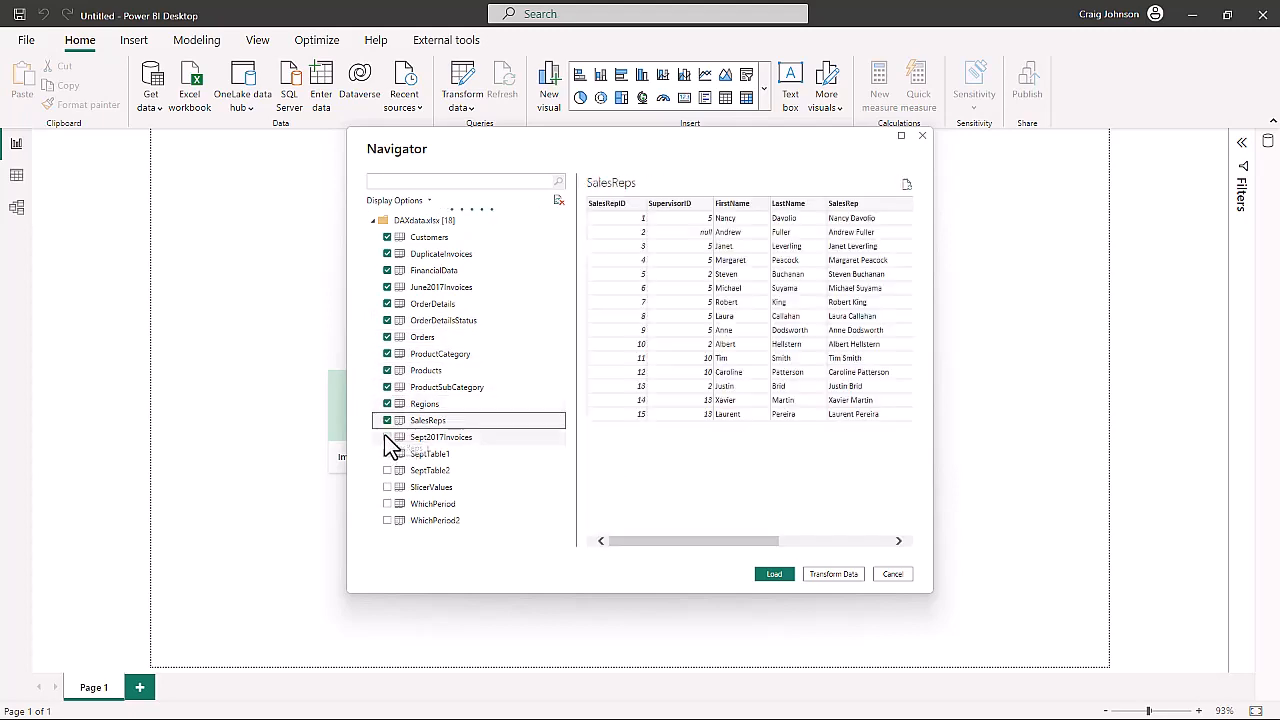
left_click(387, 437)
left_click(387, 454)
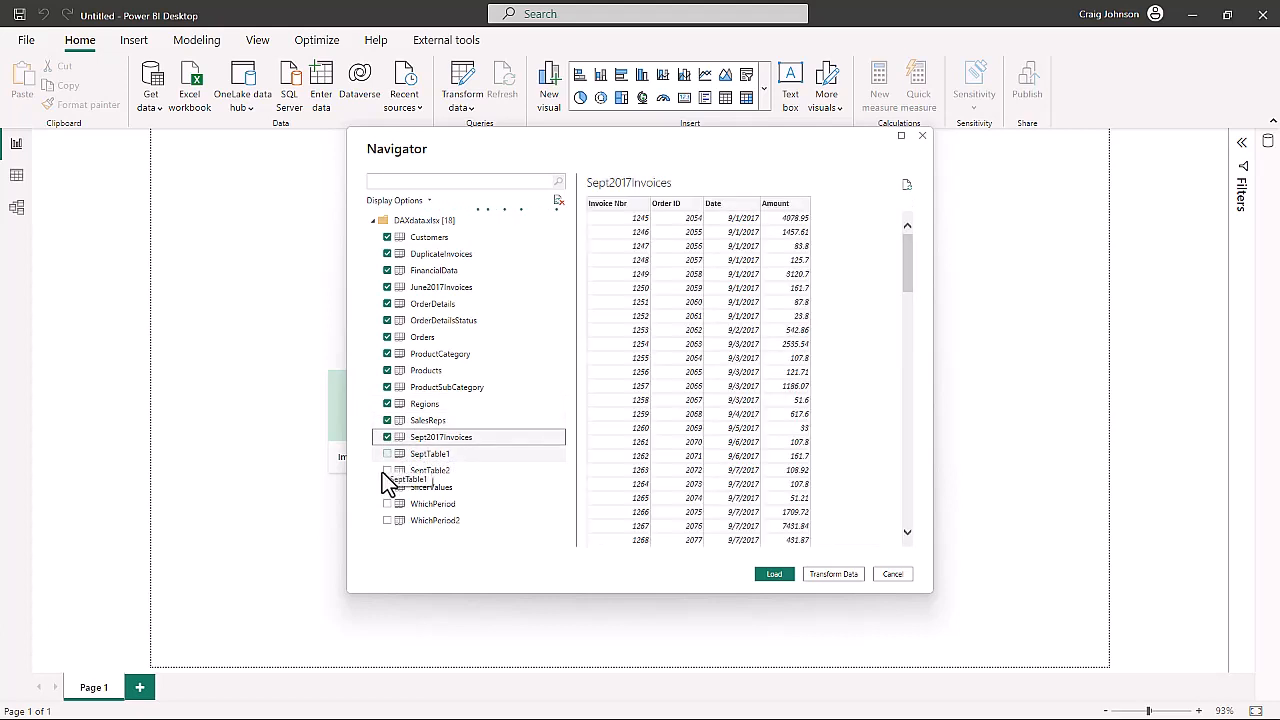
scroll(512, 435, "down", 2)
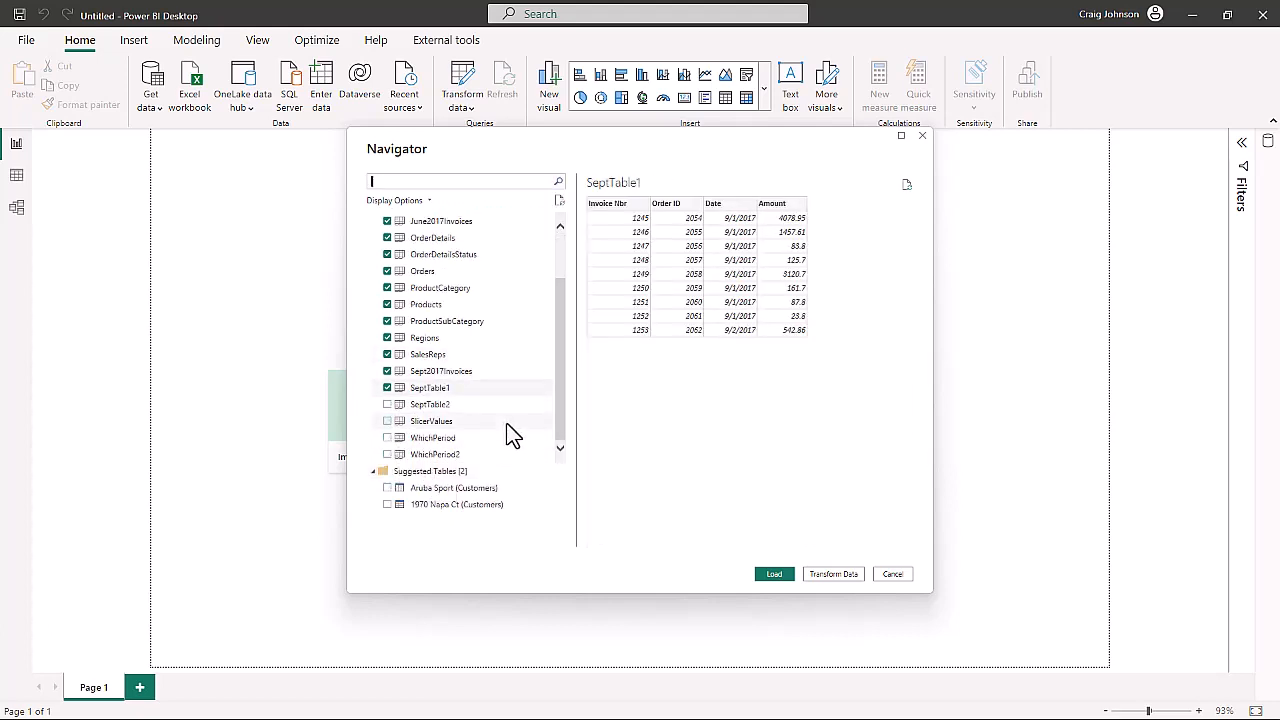
left_click(387, 404)
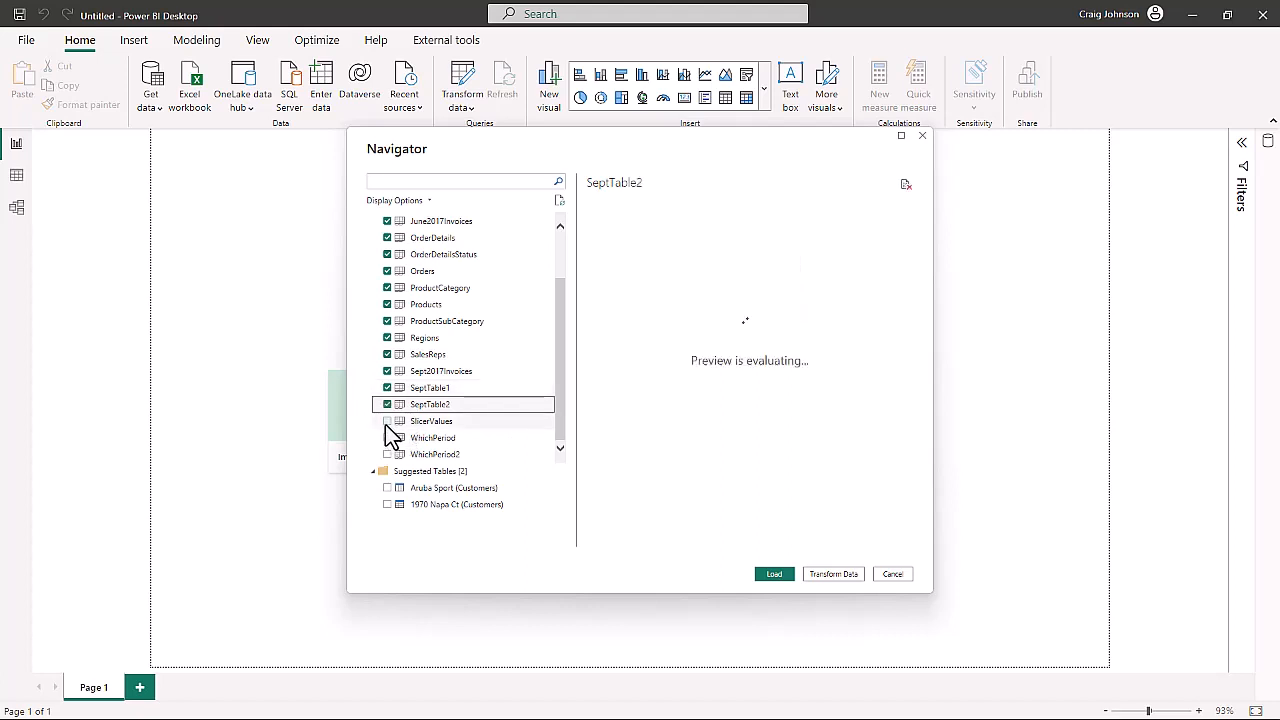
left_click(387, 421)
left_click(387, 437)
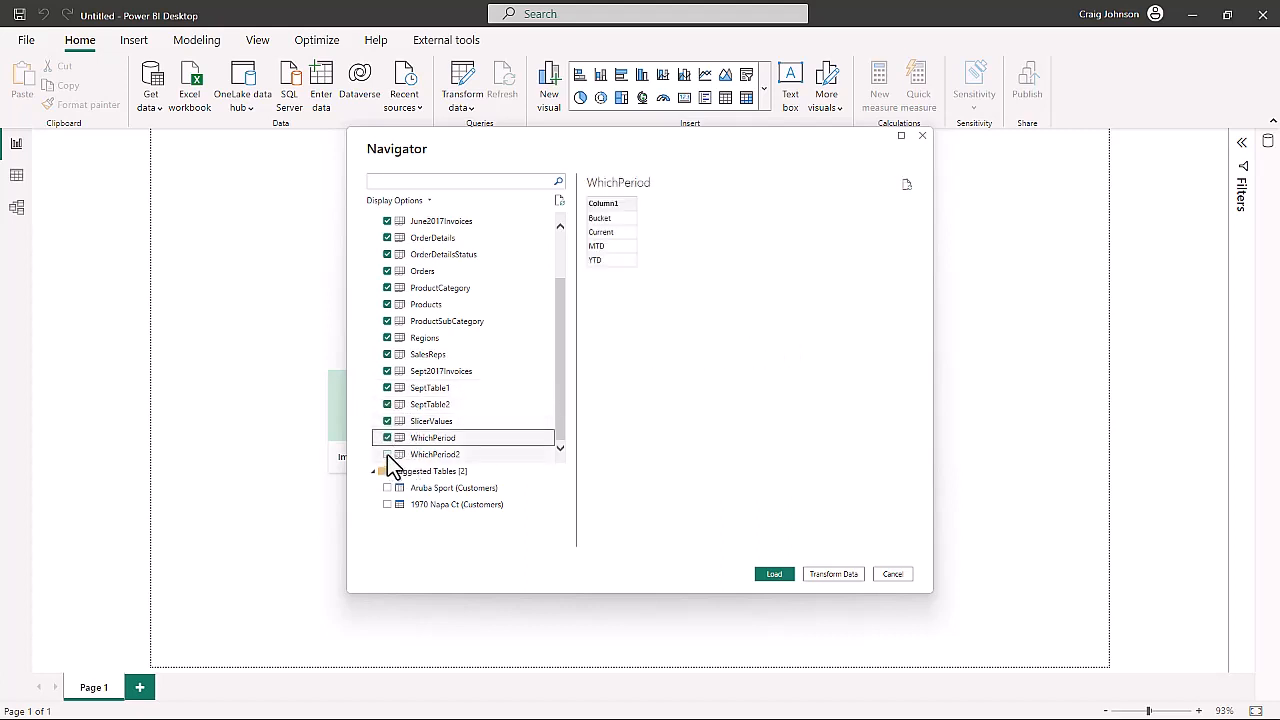
left_click(387, 454)
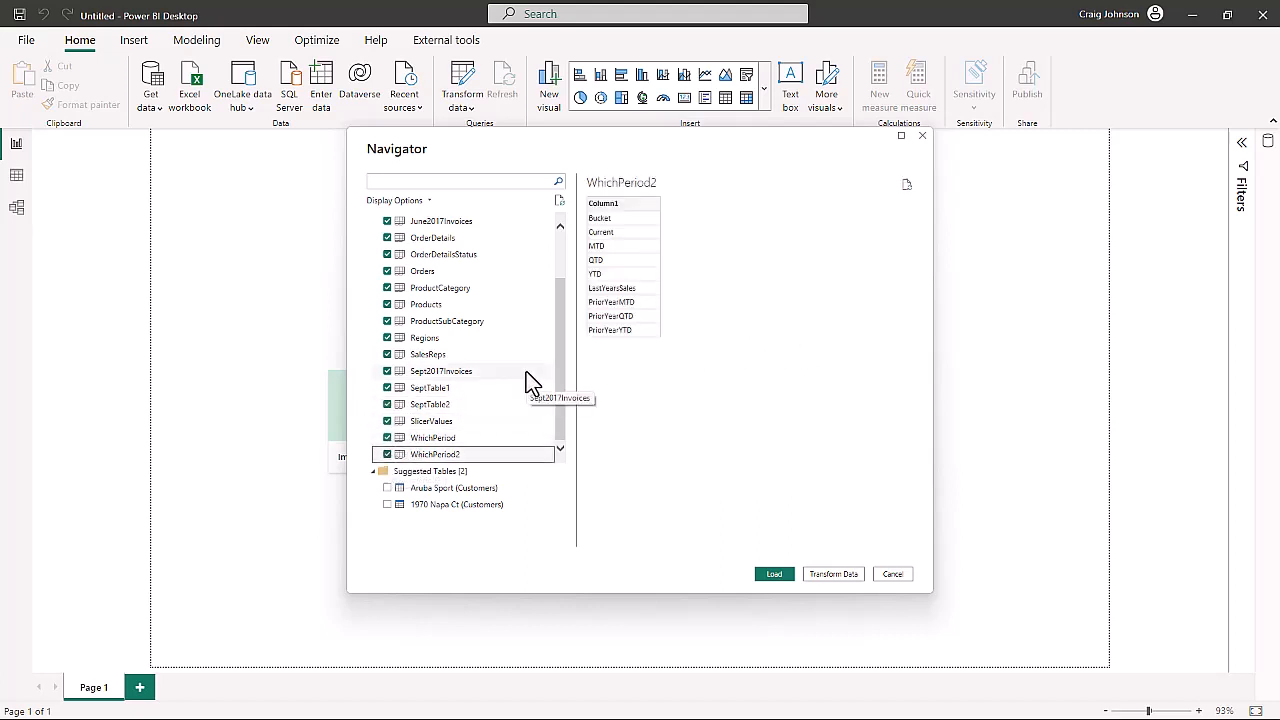
left_click(830, 575)
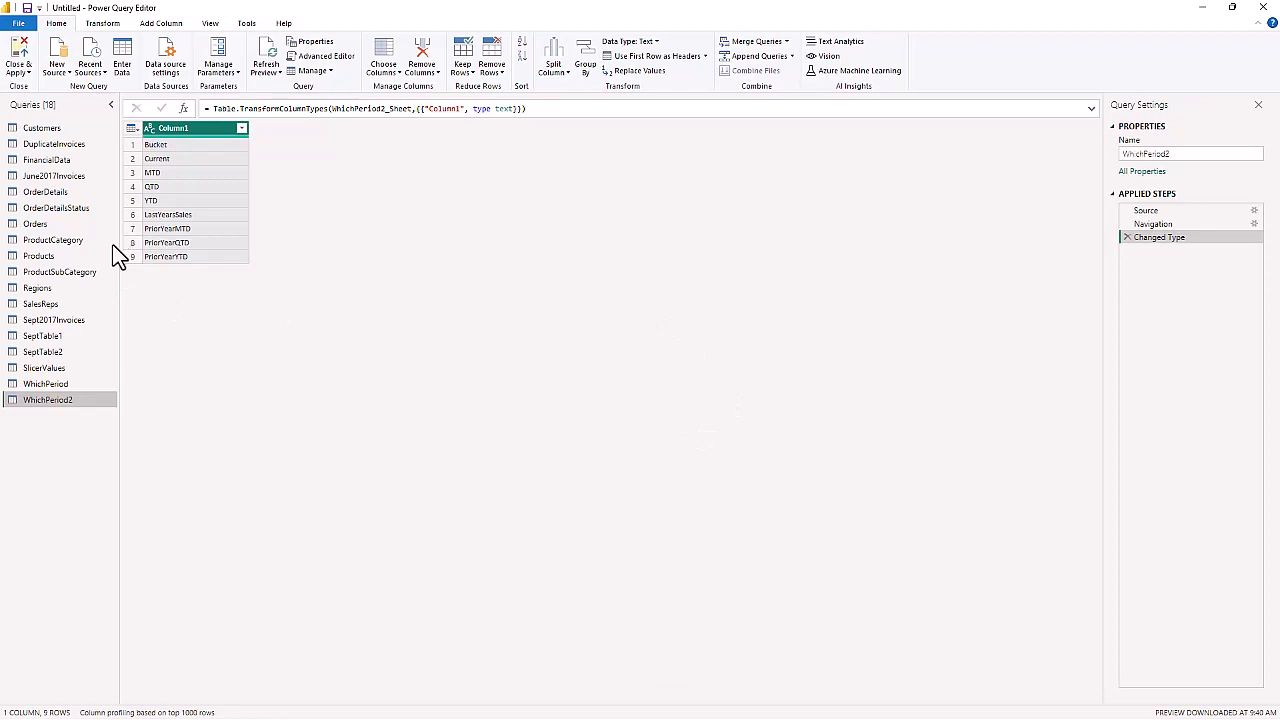
- Review the columns and data types of Customers, Orders, ProductCategory, Products, Regions, SeptTable1, DuplicateInvoices and FinancialData, including the type of the Orders ShipDate column
left_click(42, 129)
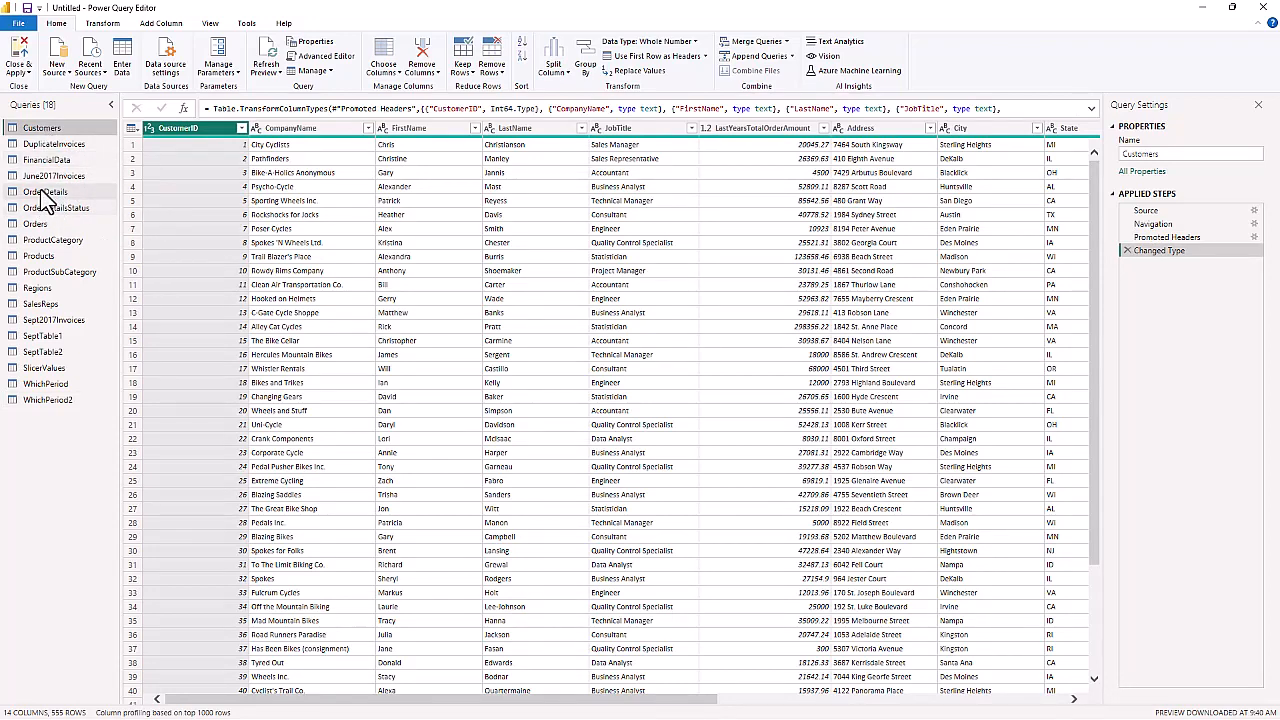
left_click(35, 224)
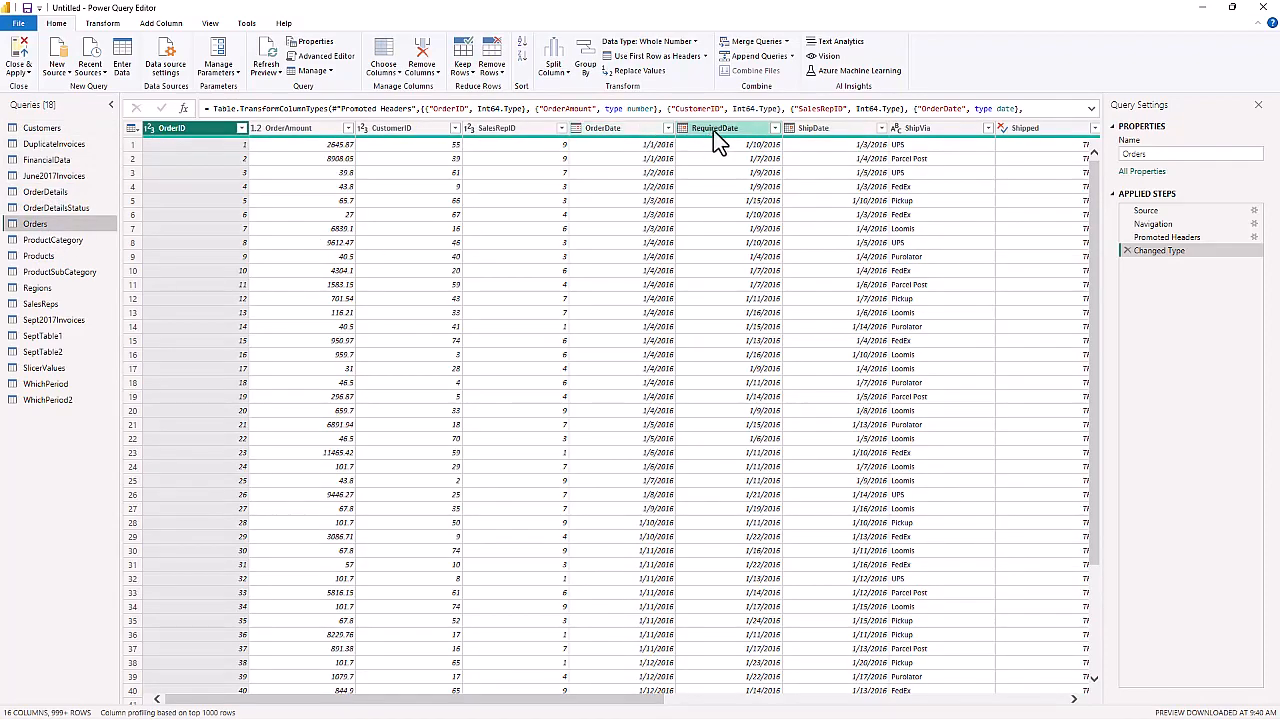
left_click(790, 129)
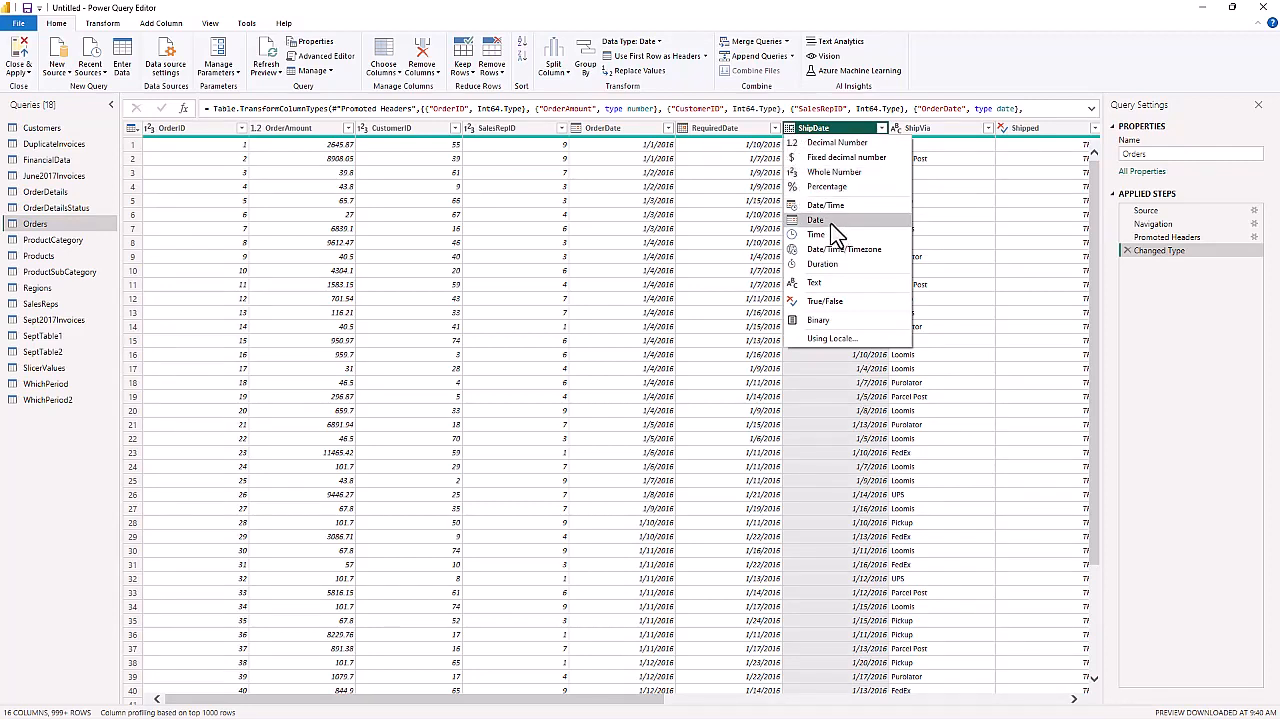
left_click(46, 244)
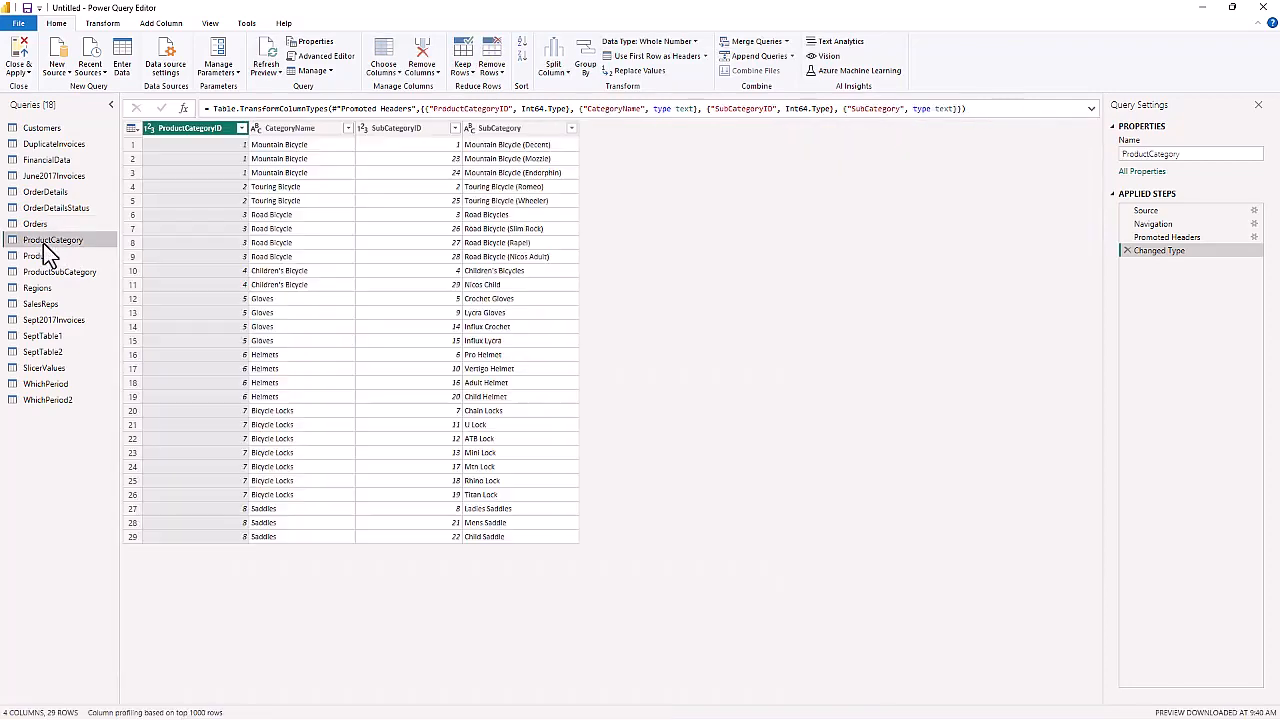
left_click(40, 259)
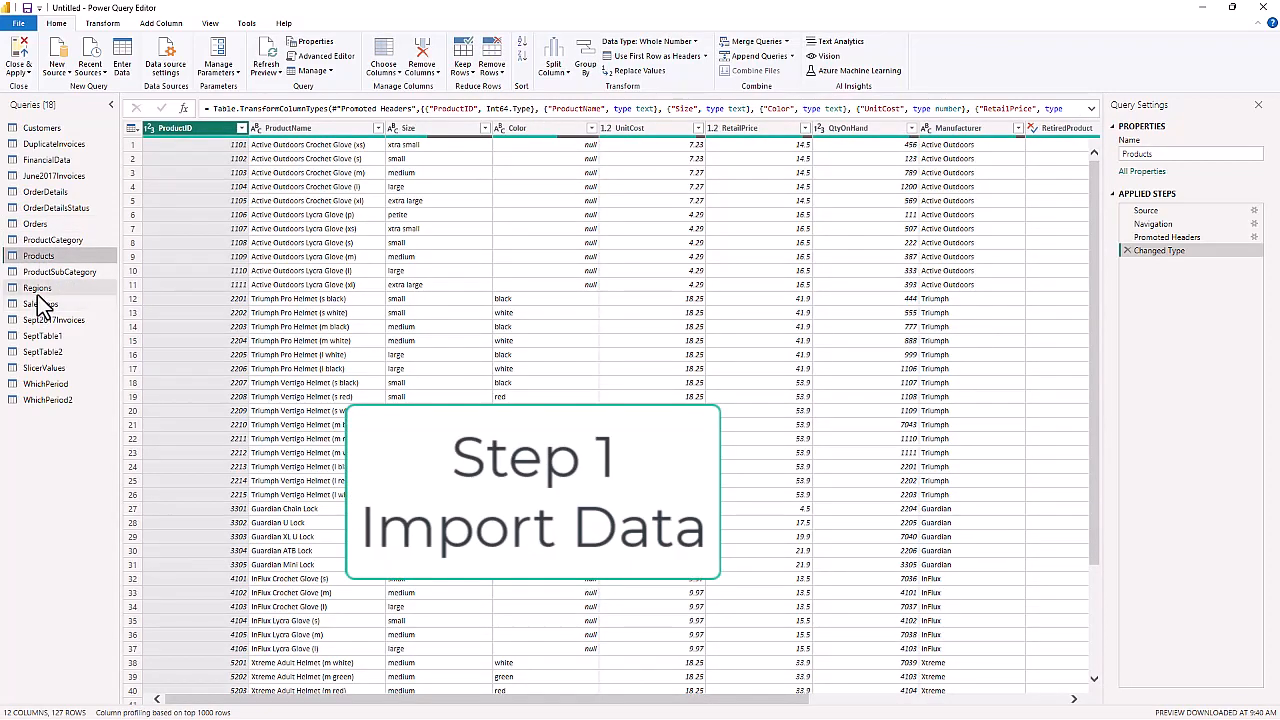
left_click(37, 290)
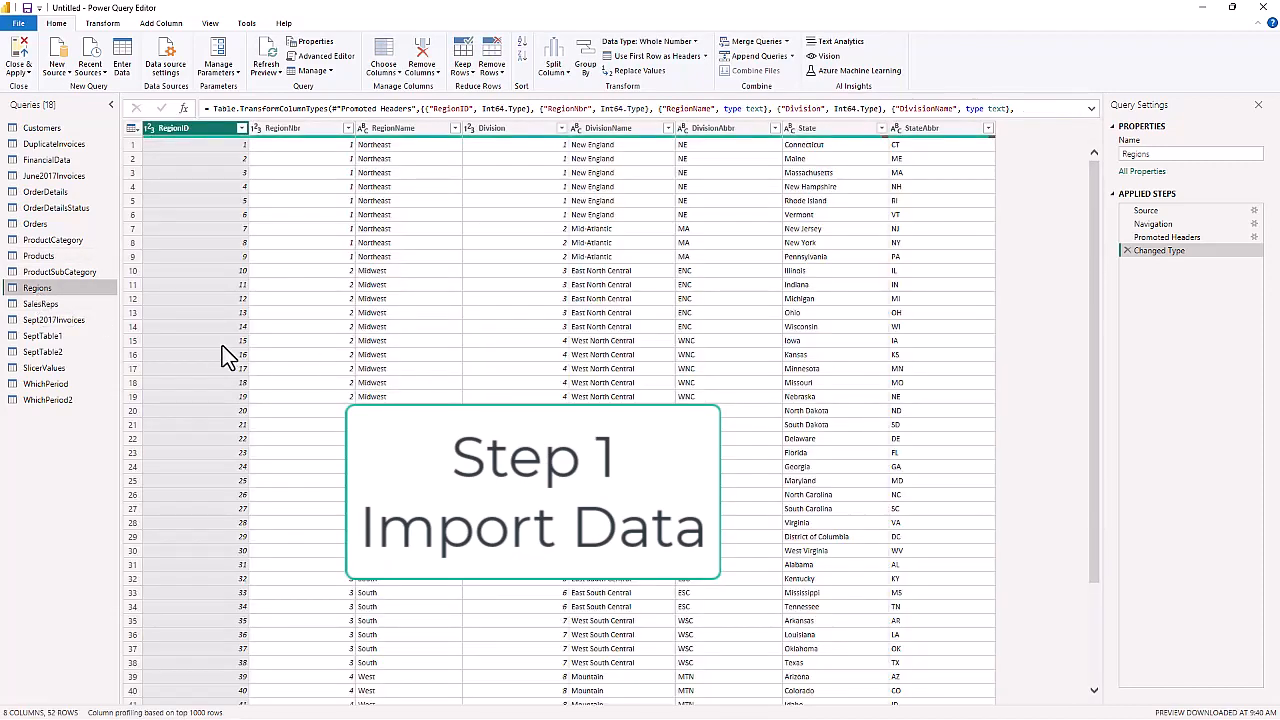
left_click(42, 337)
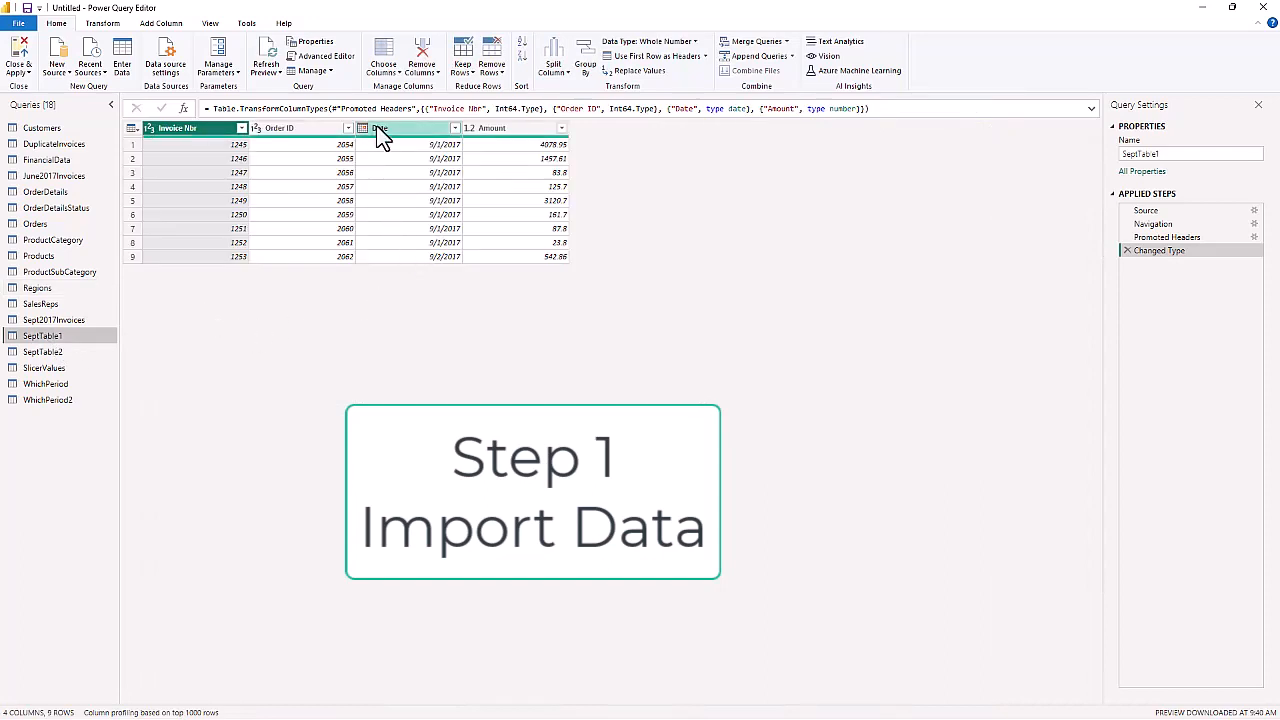
left_click(44, 145)
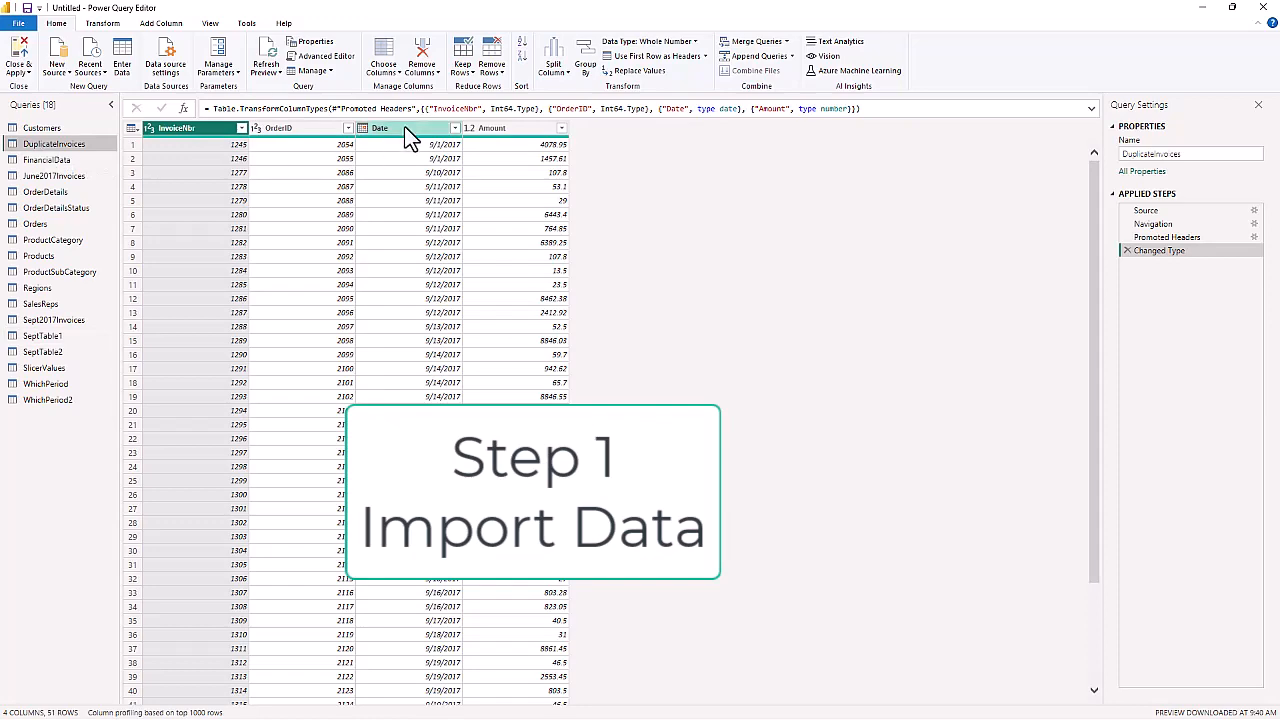
left_click(45, 161)
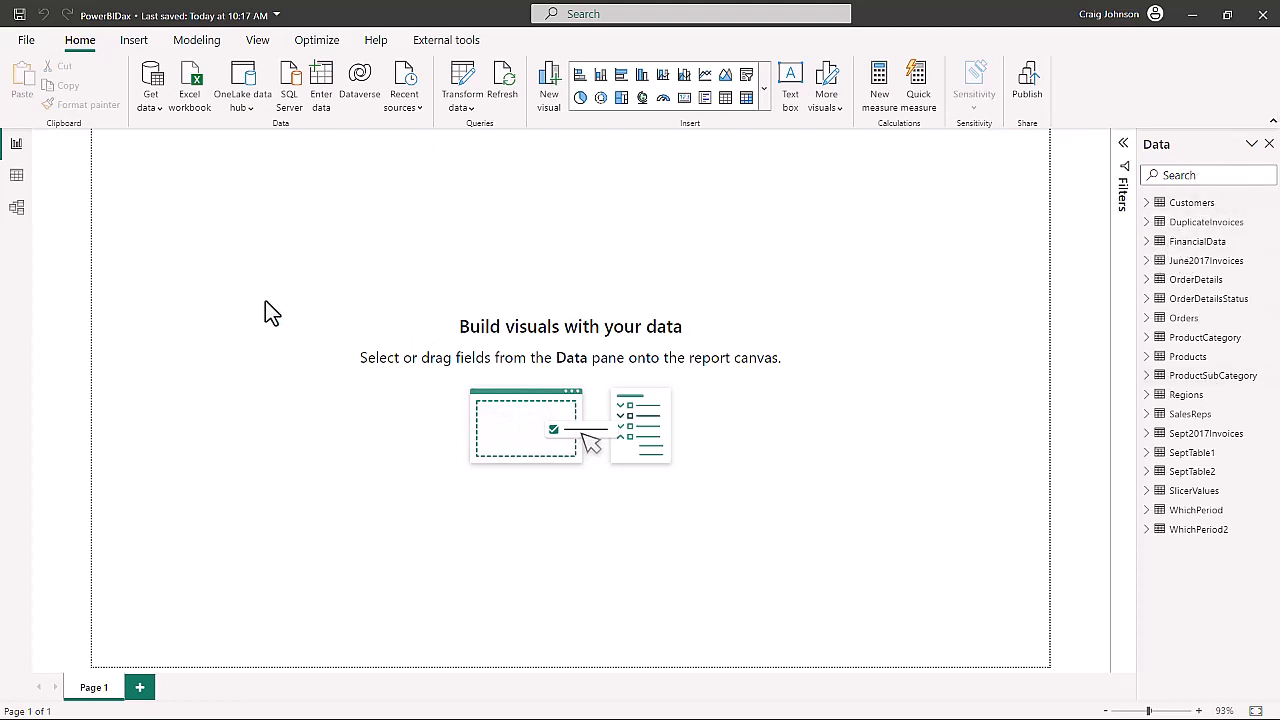
- Show the data model diagram and relate the Customers table to the Regions table through RegionID
left_click(16, 214)
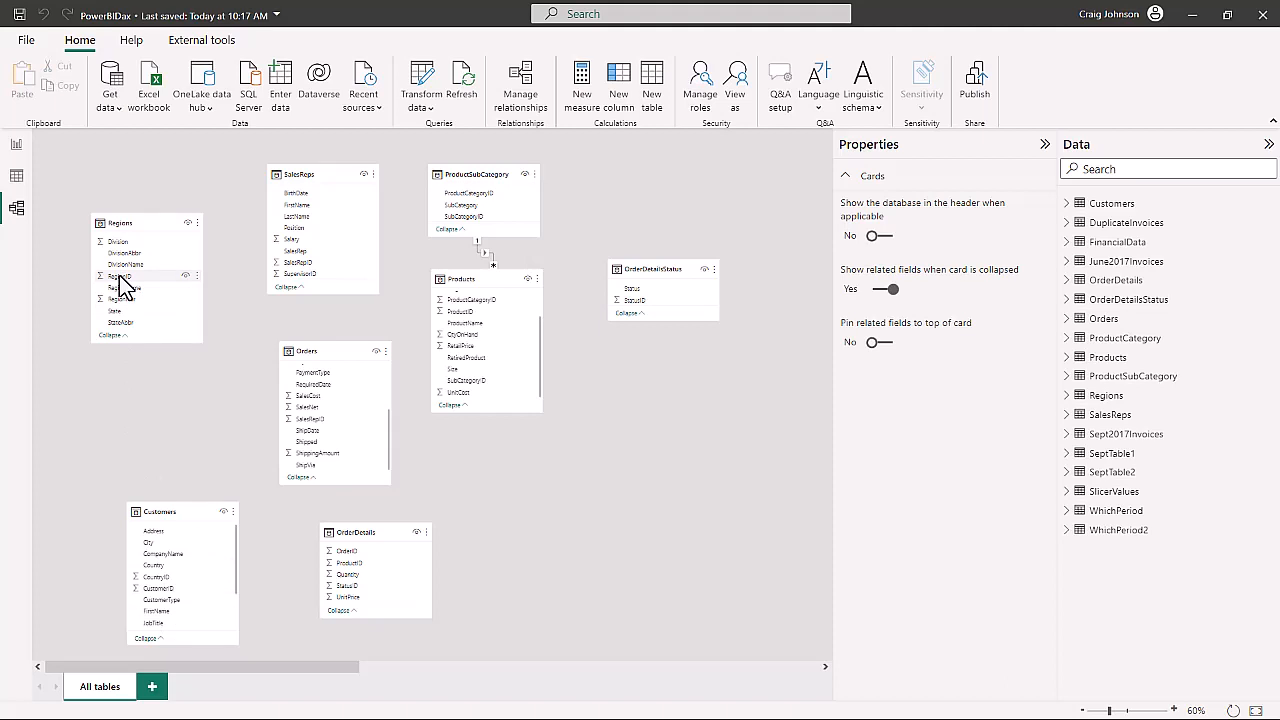
left_click_drag(120, 276, 143, 414)
scroll(226, 585, "down", 3)
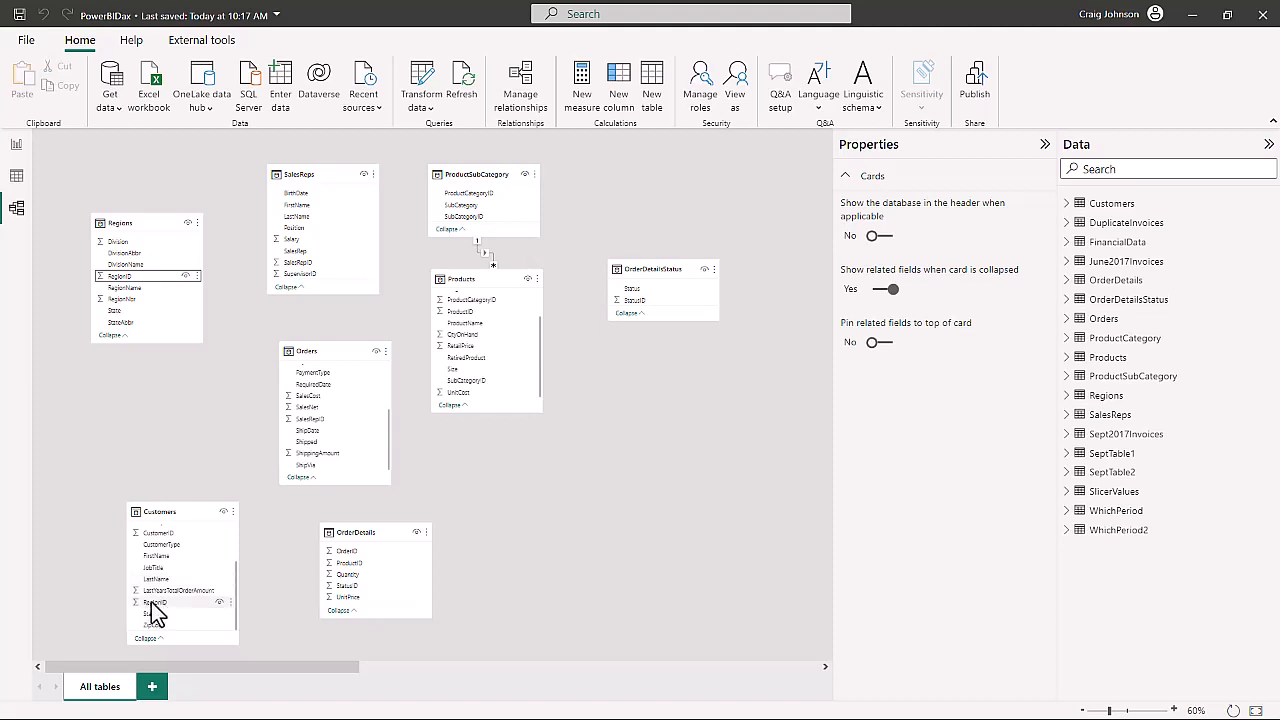
left_click_drag(152, 605, 124, 284)
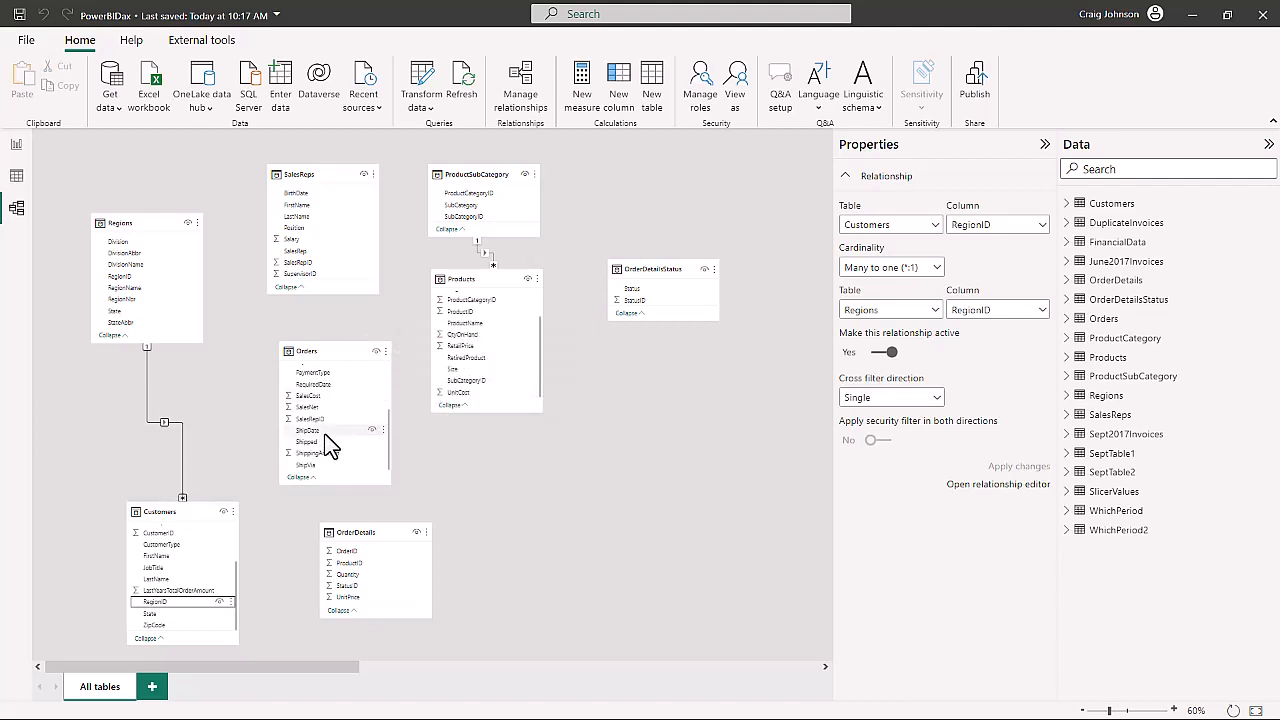
- Relate the Orders table to the OrderDetails table through OrderID
scroll(335, 435, "up", 3)
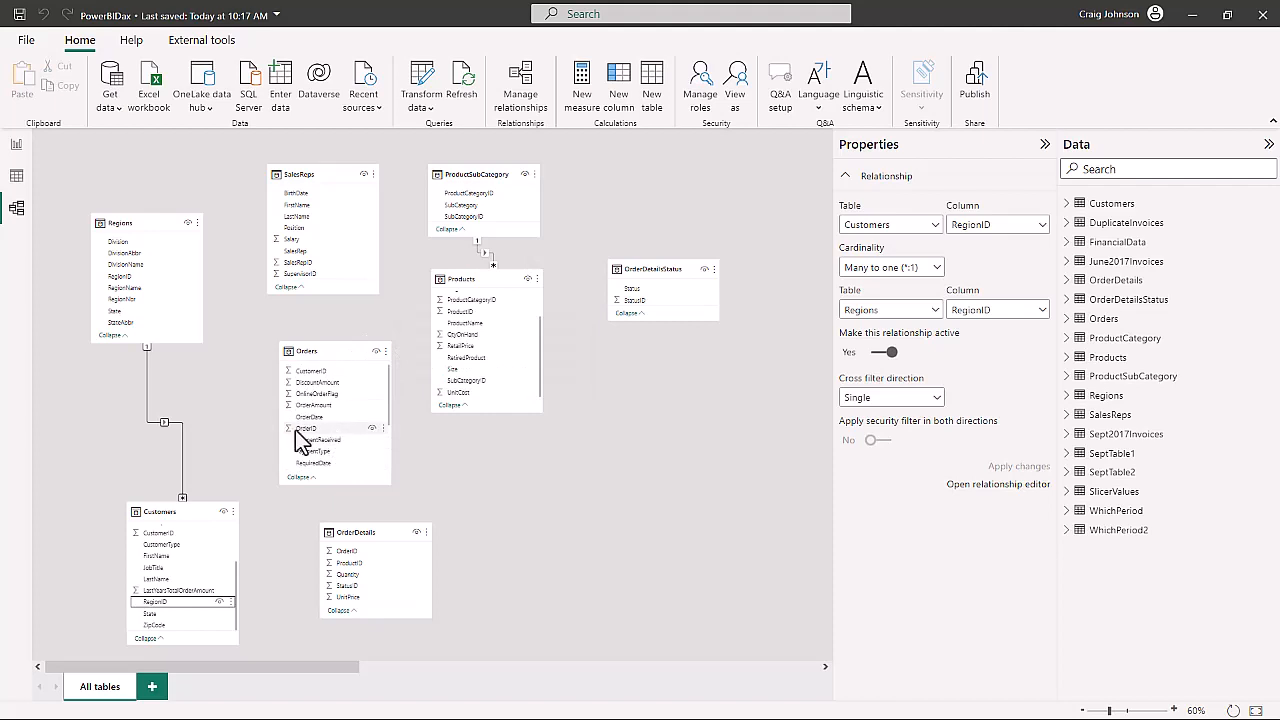
left_click_drag(300, 429, 362, 425)
left_click_drag(397, 412, 359, 548)
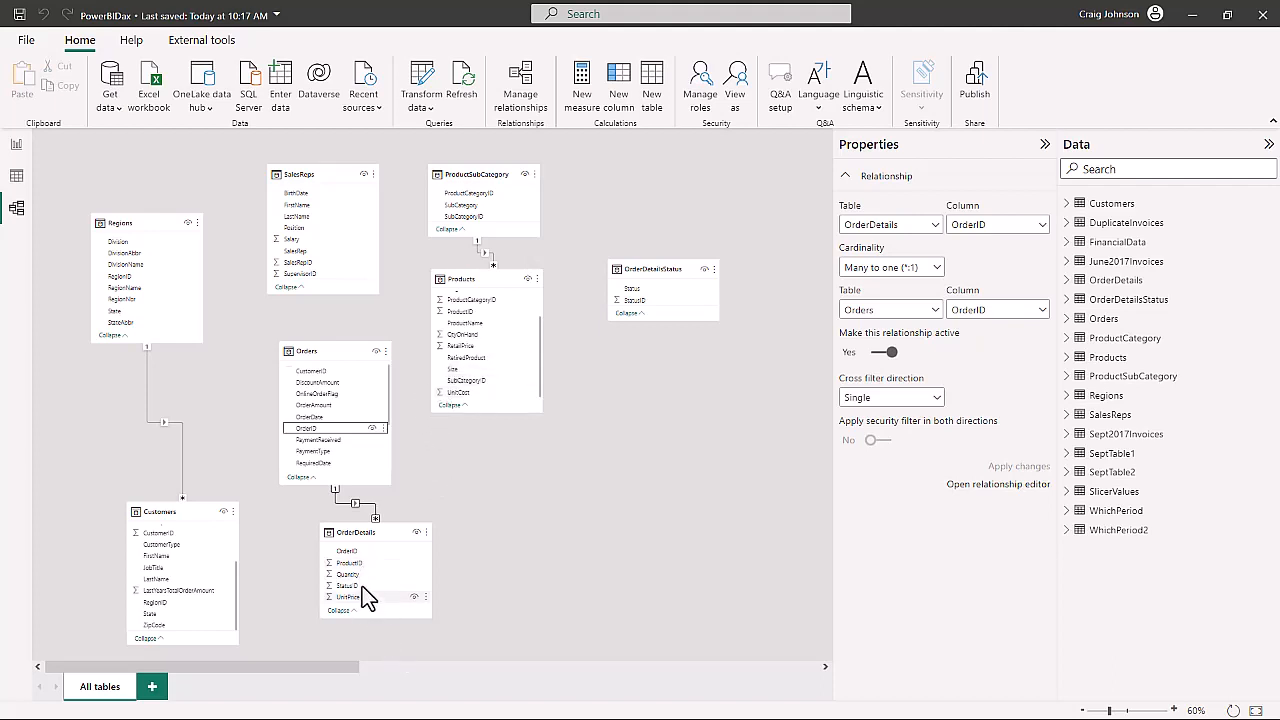
- Relate OrderDetails to Products through ProductID and to OrderDetailsStatus through StatusID
left_click_drag(349, 566, 459, 314)
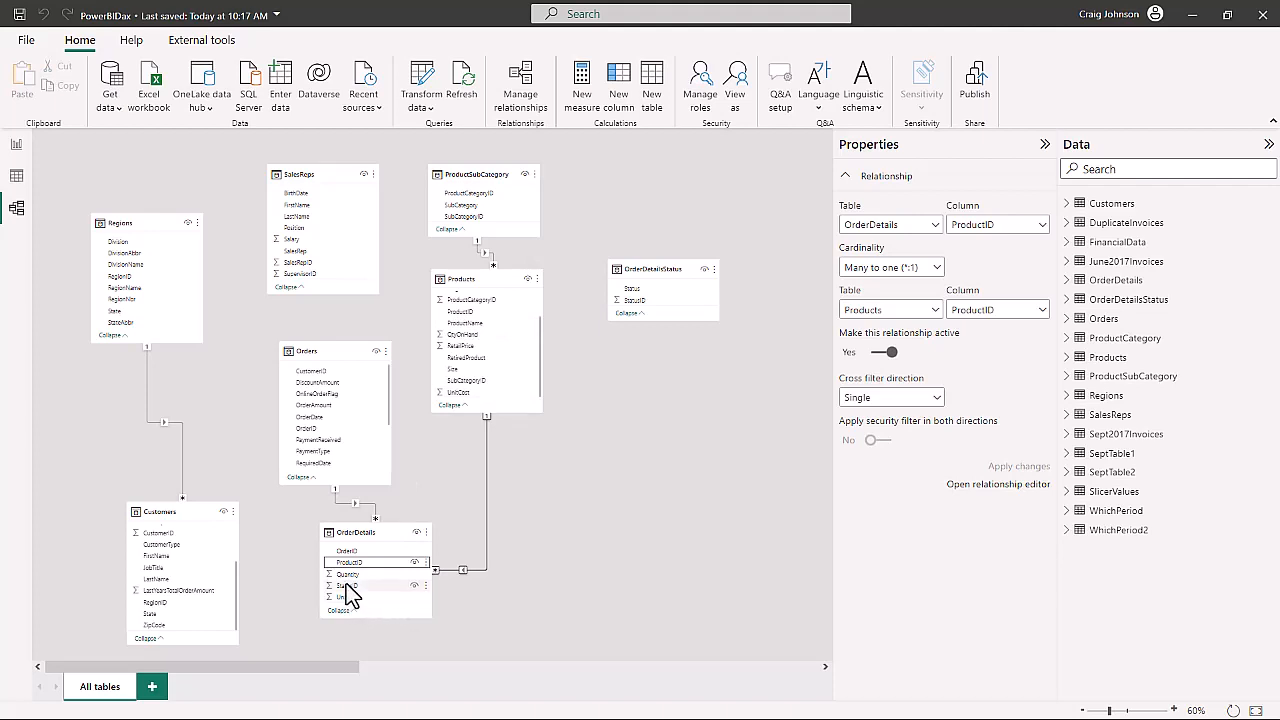
left_click_drag(354, 586, 640, 311)
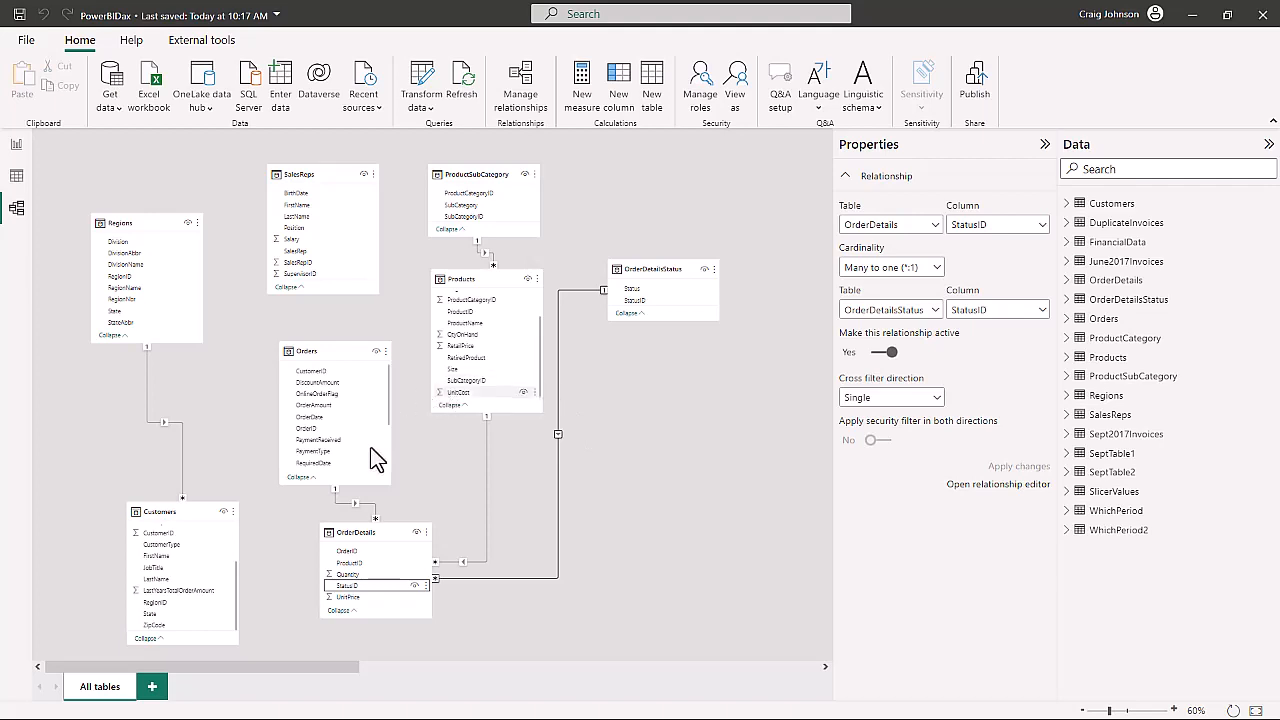
- Relate Customers to Orders through CustomerID, and Orders to SalesReps through SalesRepID
left_click_drag(160, 533, 316, 371)
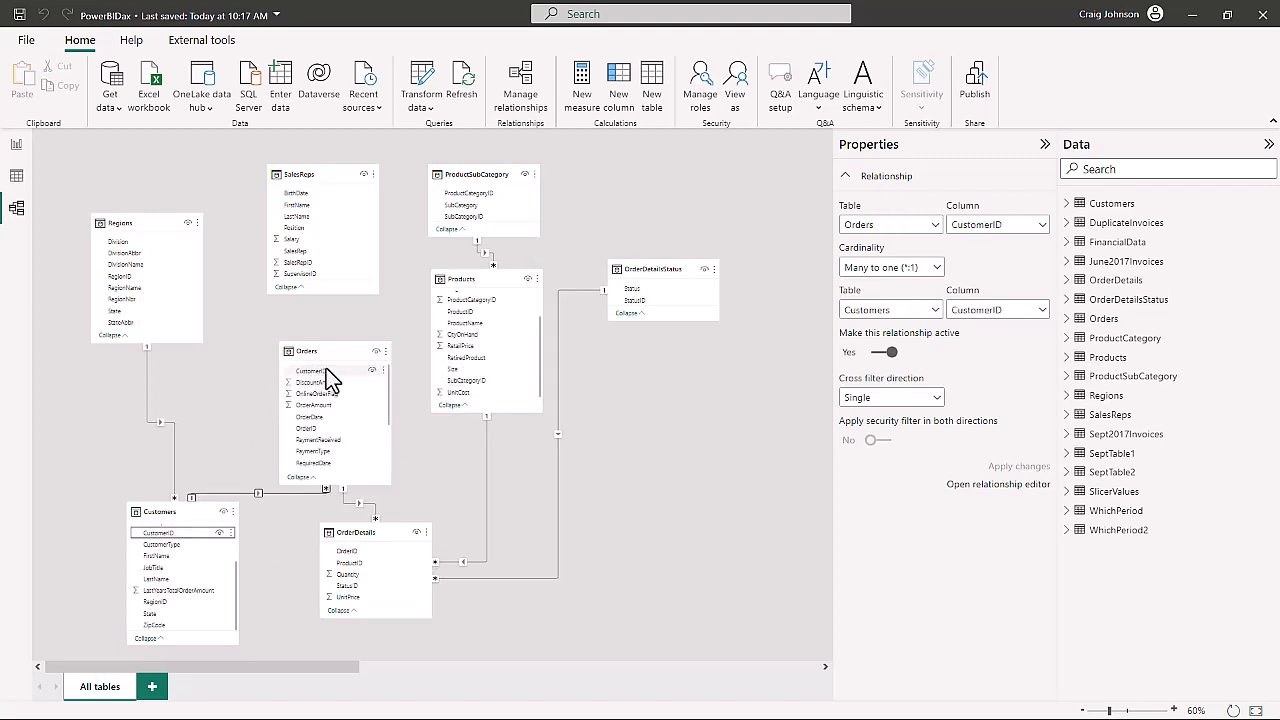
scroll(340, 440, "down", 3)
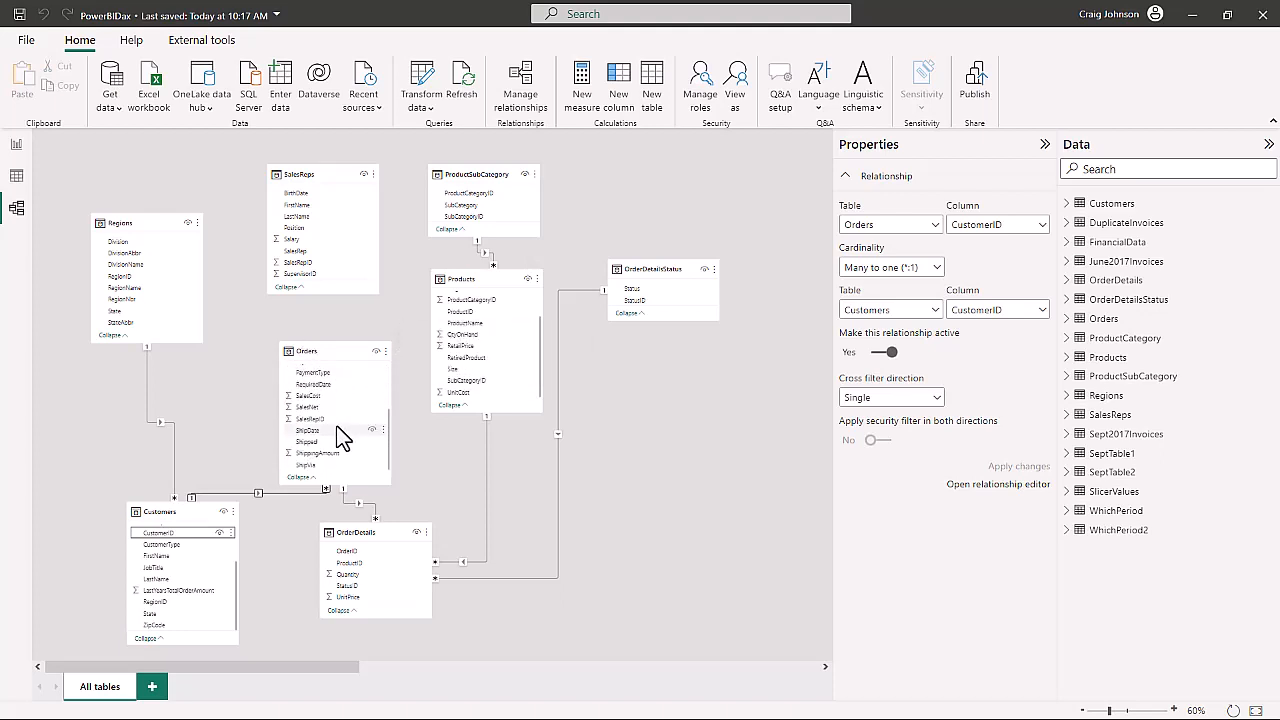
left_click(314, 420)
left_click_drag(314, 425, 311, 264)
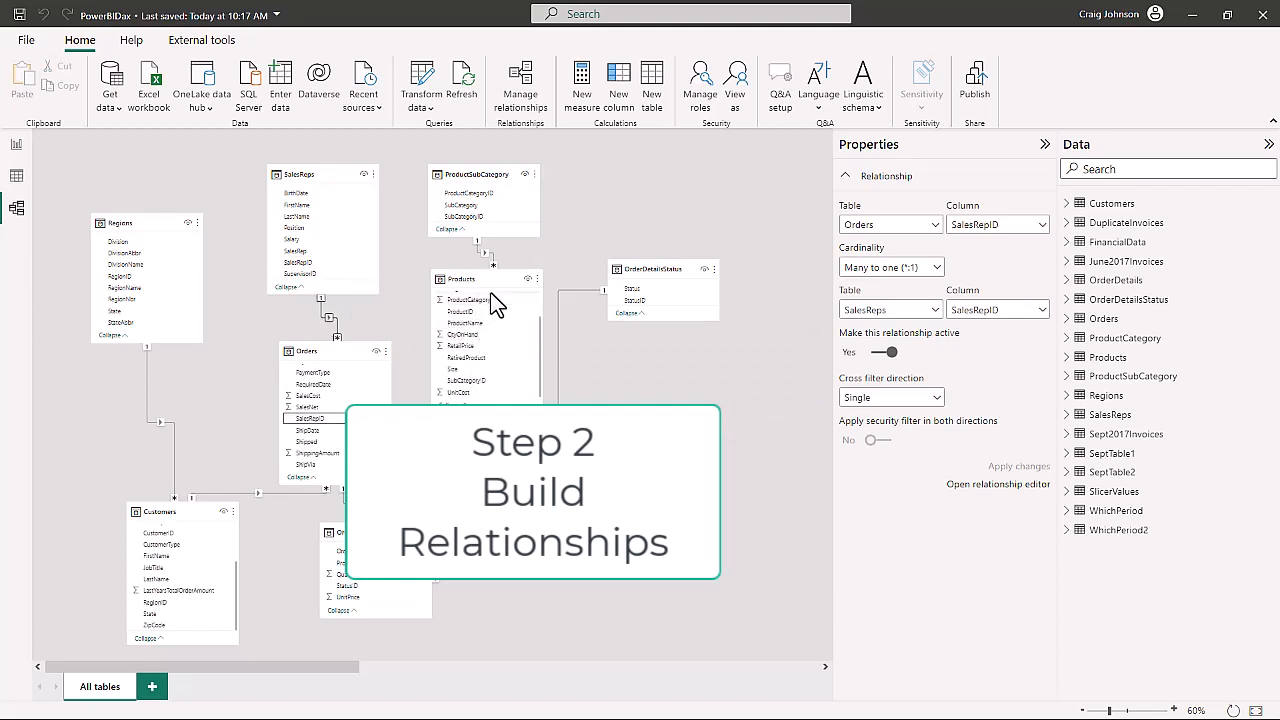
scroll(497, 320, "up", 1)
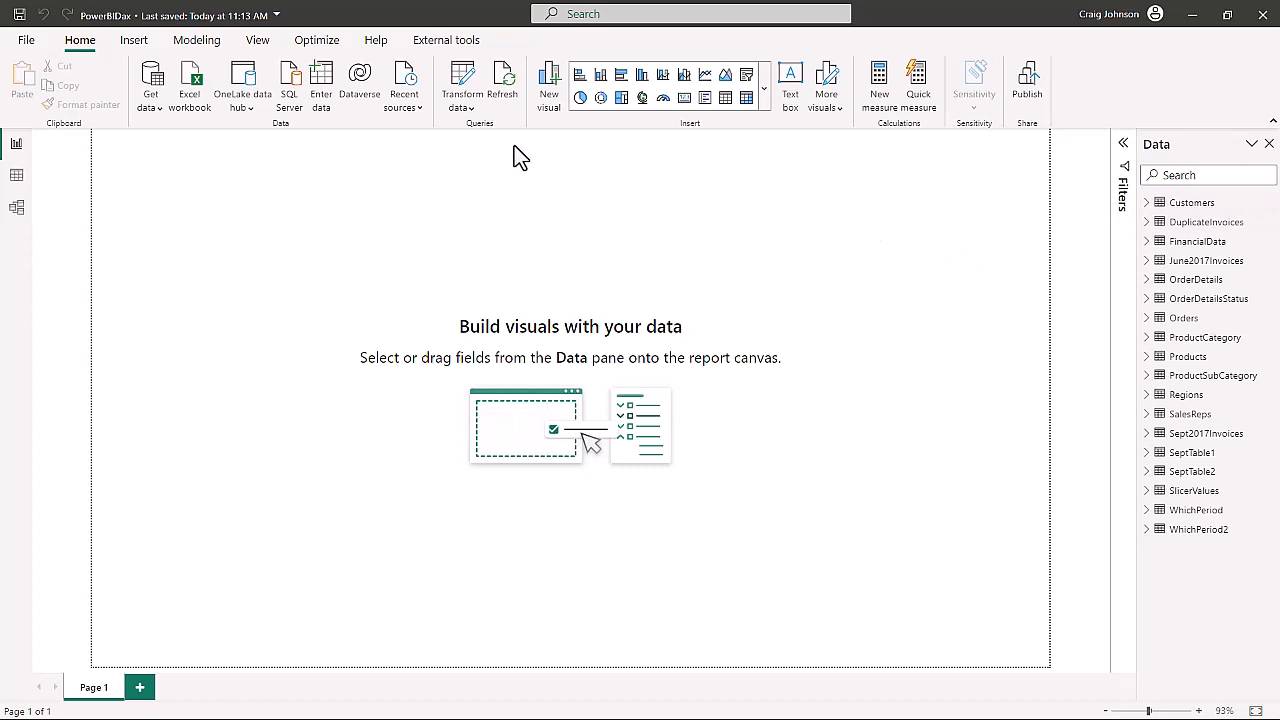
- Create a blank manually entered table named Dax Measures and load it into the model
left_click(320, 88)
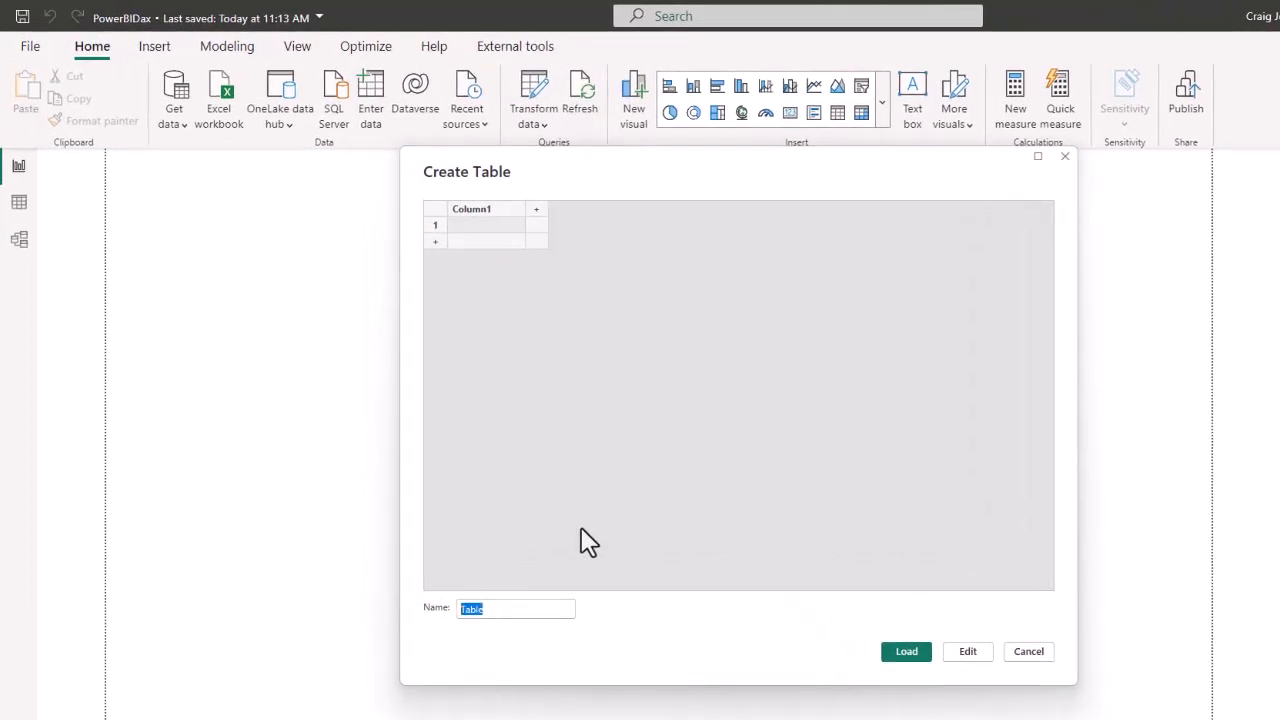
type("Dax Mea")
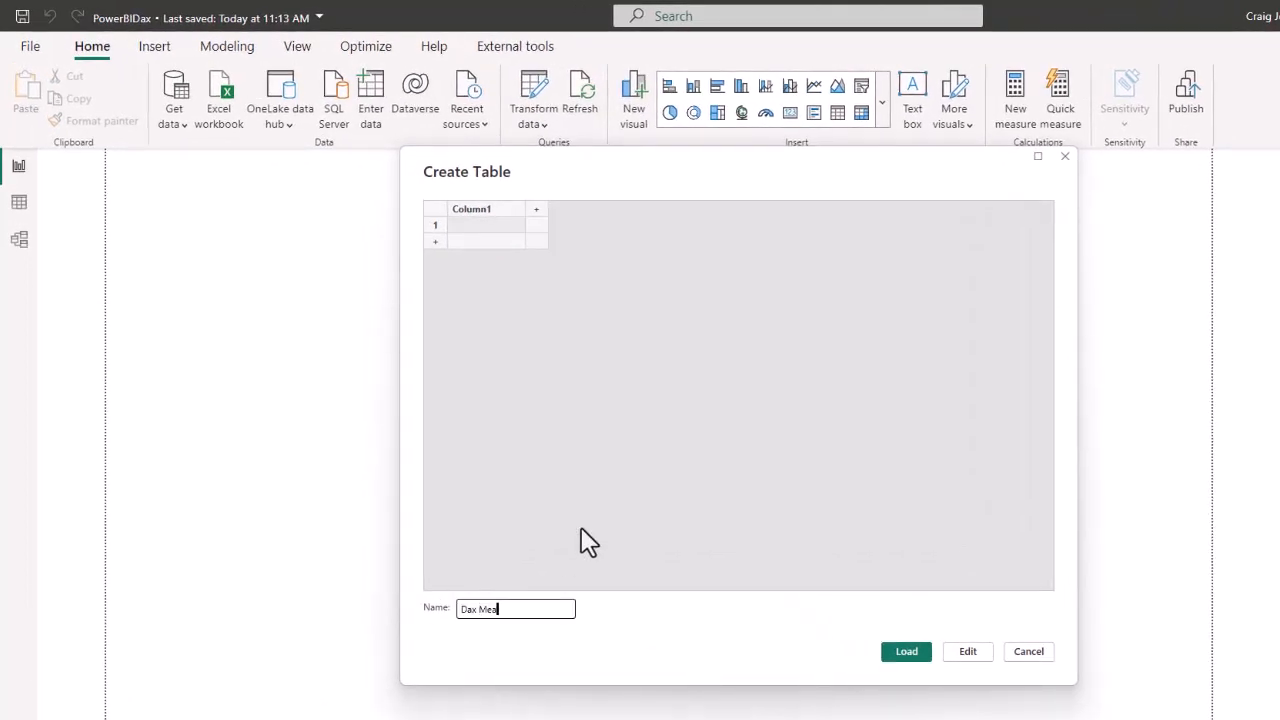
type("sures")
left_click(906, 656)
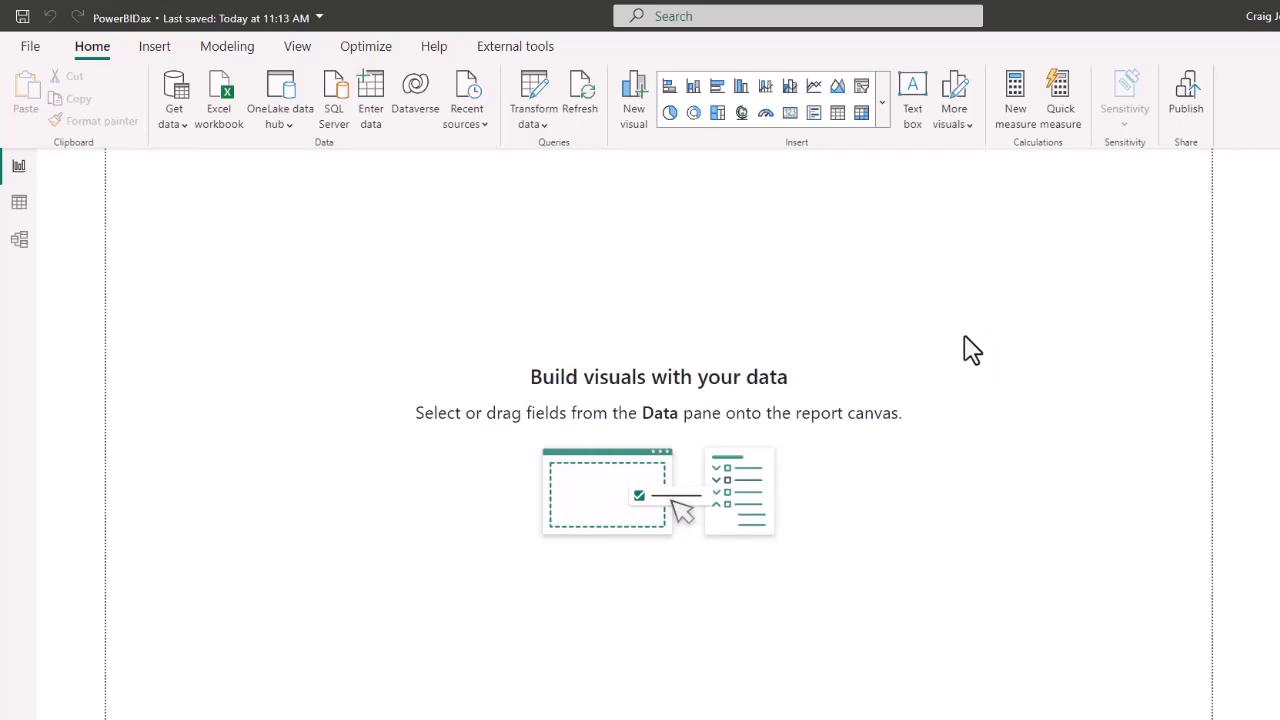
- Review the data rows of the Customers, Orders, Products and ProductSubCategory tables, and return to the report canvas
left_click(20, 206)
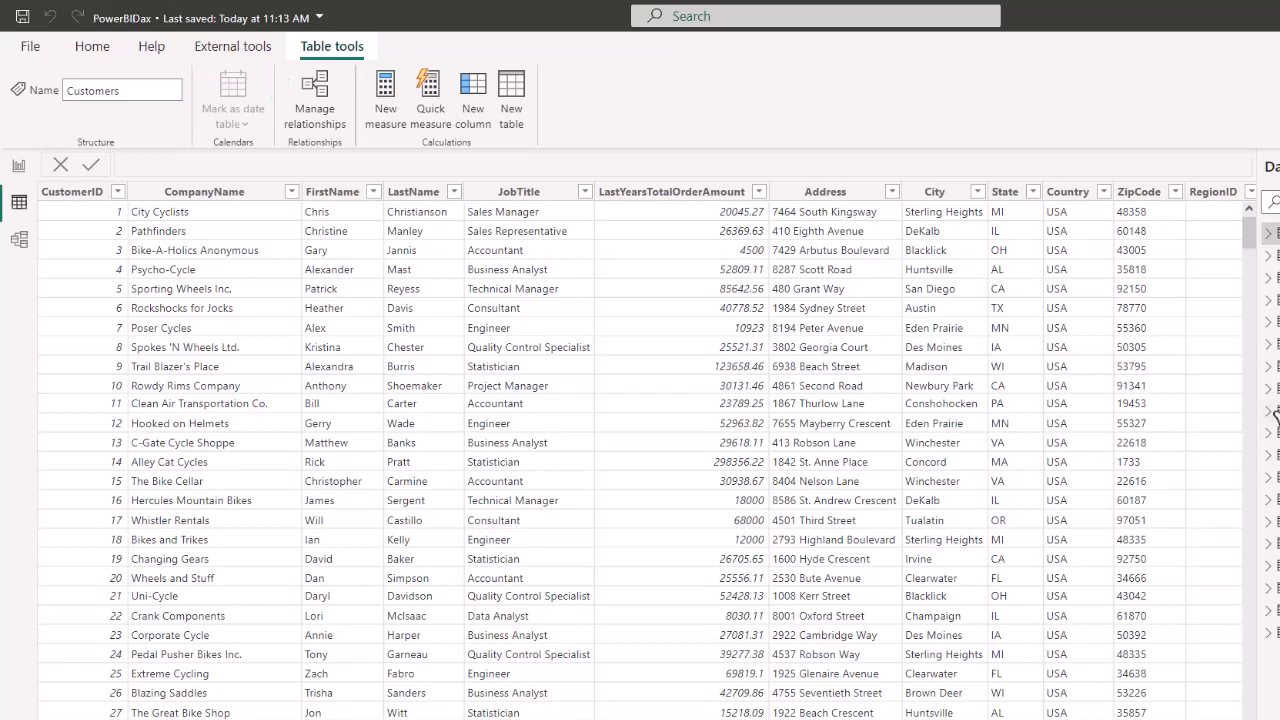
left_click(1270, 389)
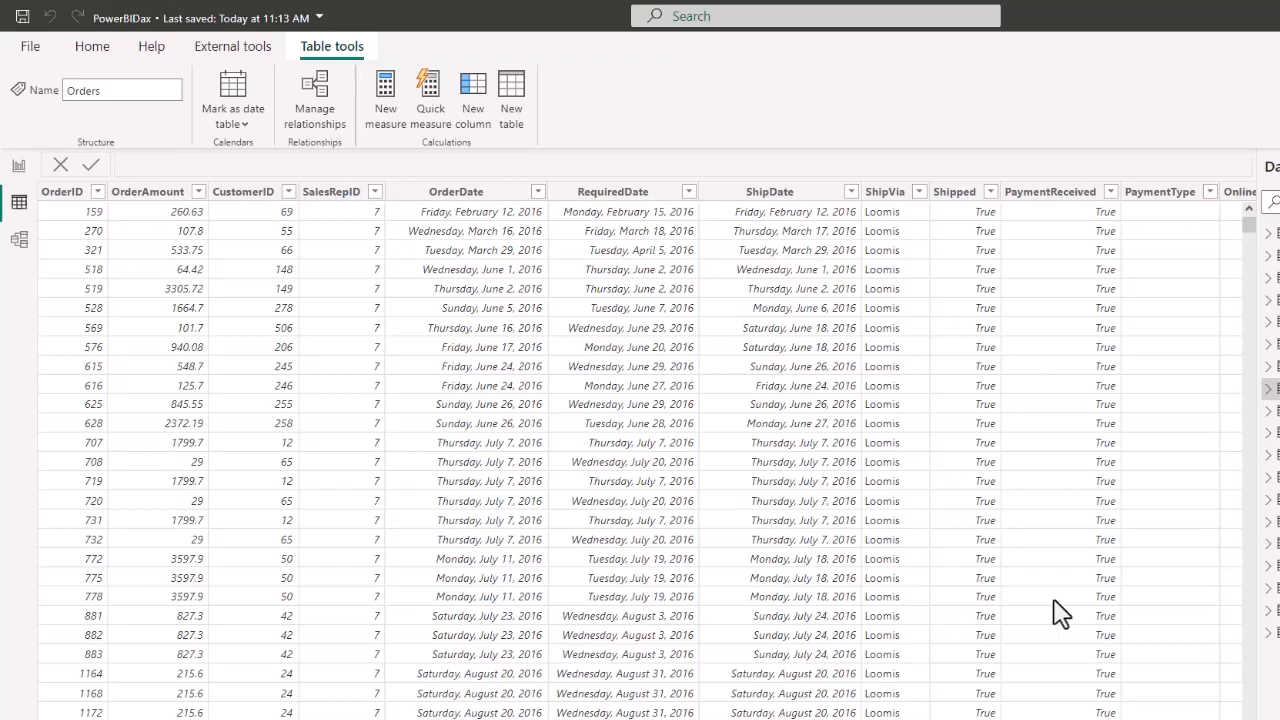
left_click(1270, 432)
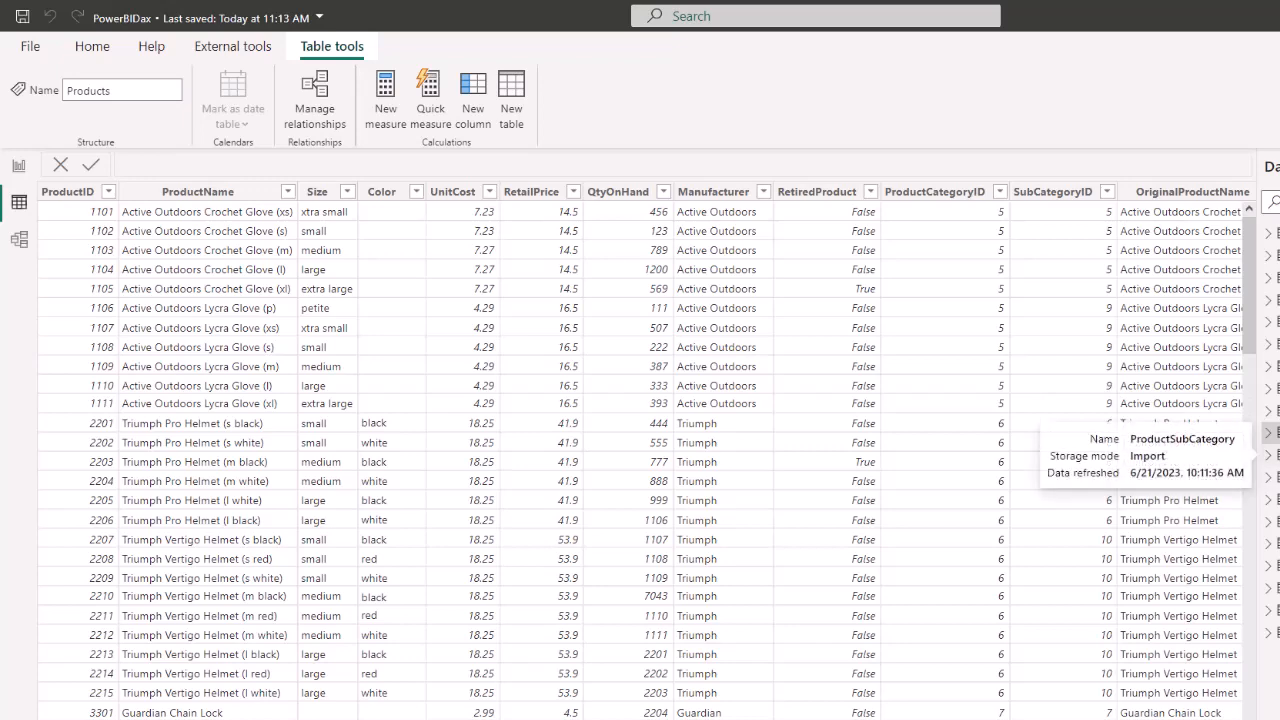
left_click(1270, 455)
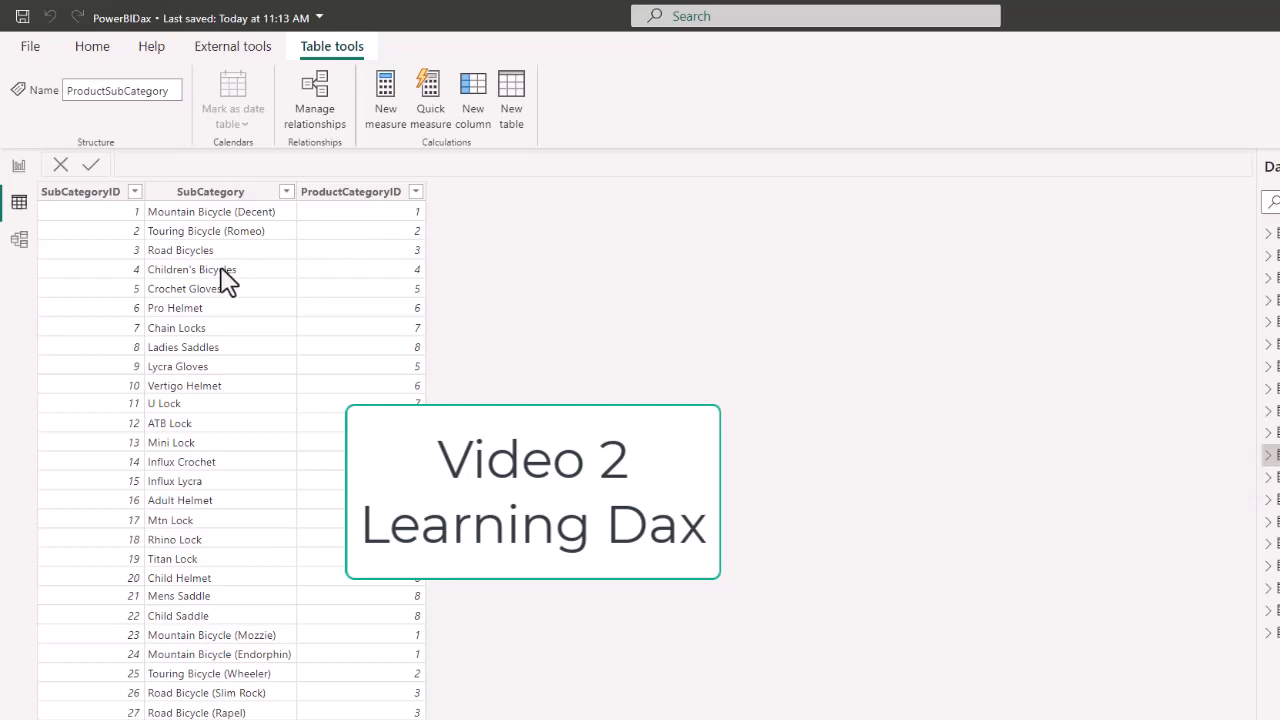
left_click(19, 167)
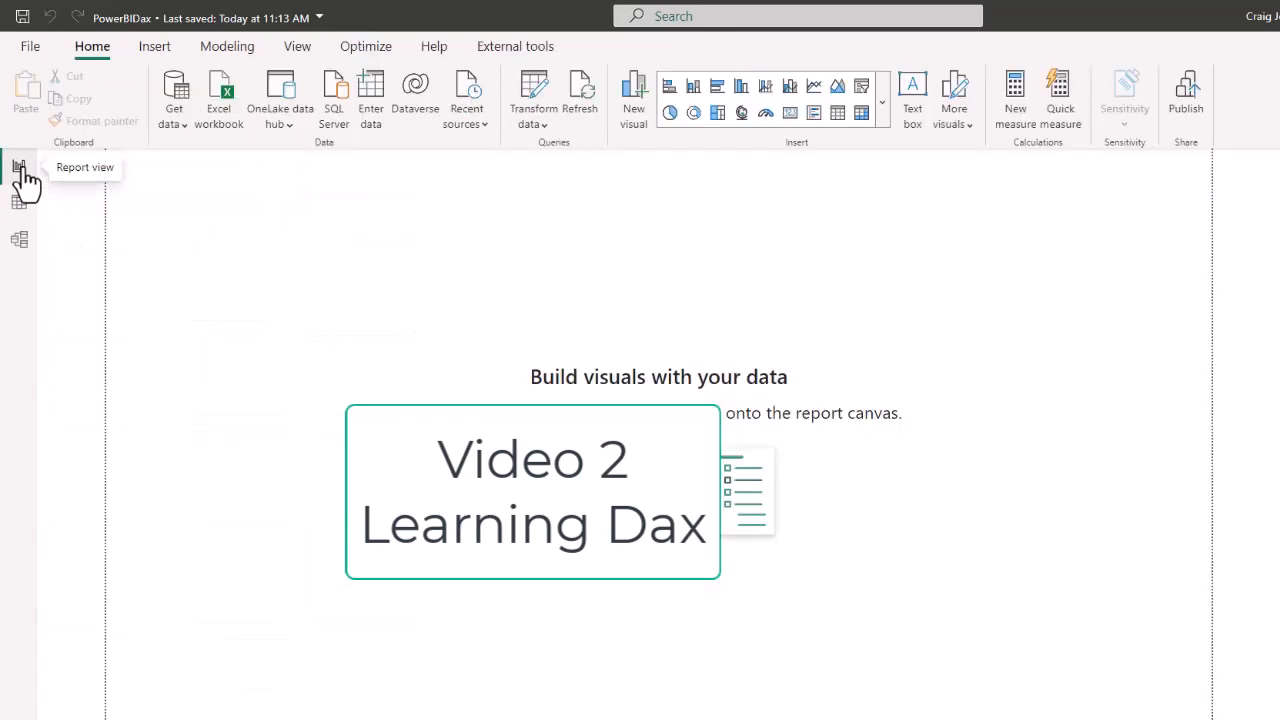